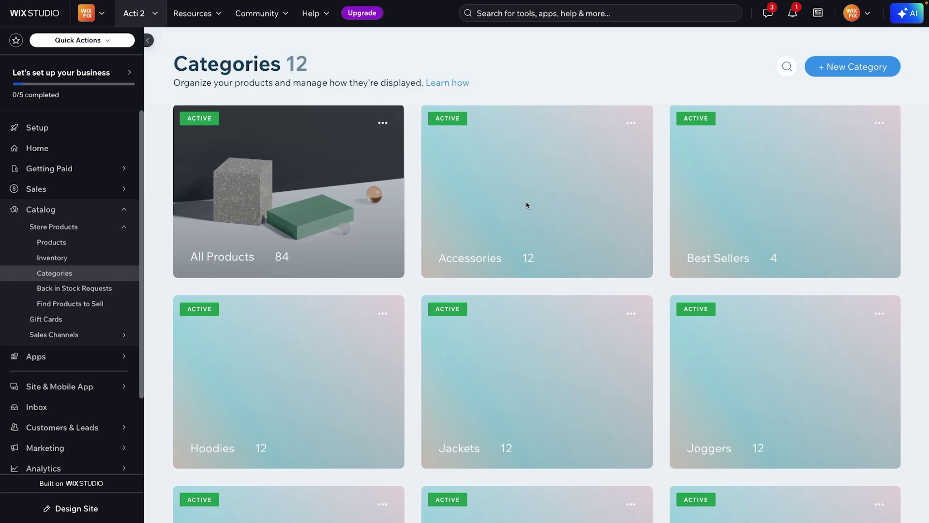
pyautogui.scroll(-3, 526, 203)
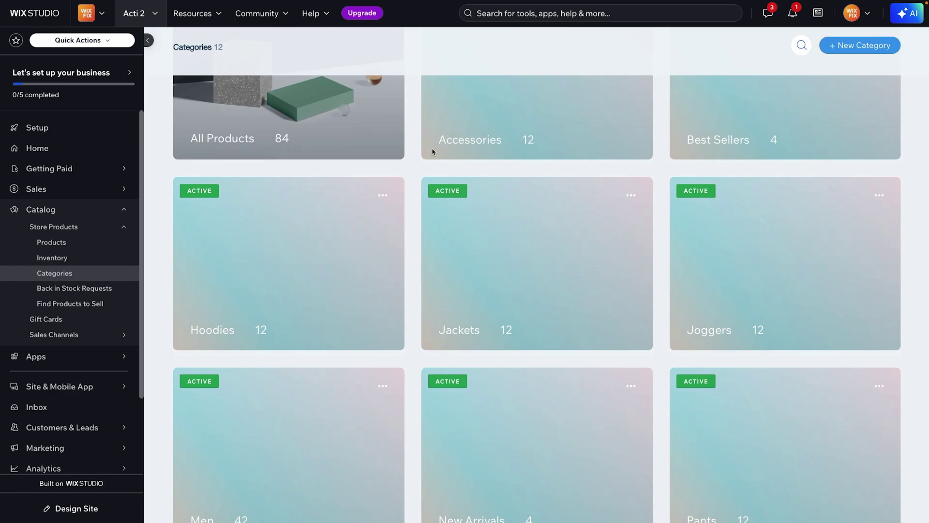
pyautogui.scroll(-7, 705, 312)
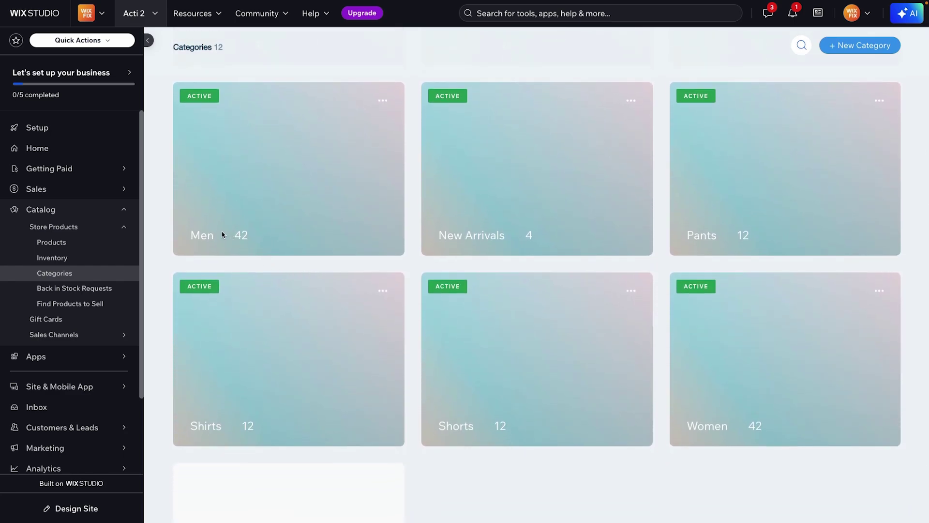
pyautogui.scroll(5, 756, 389)
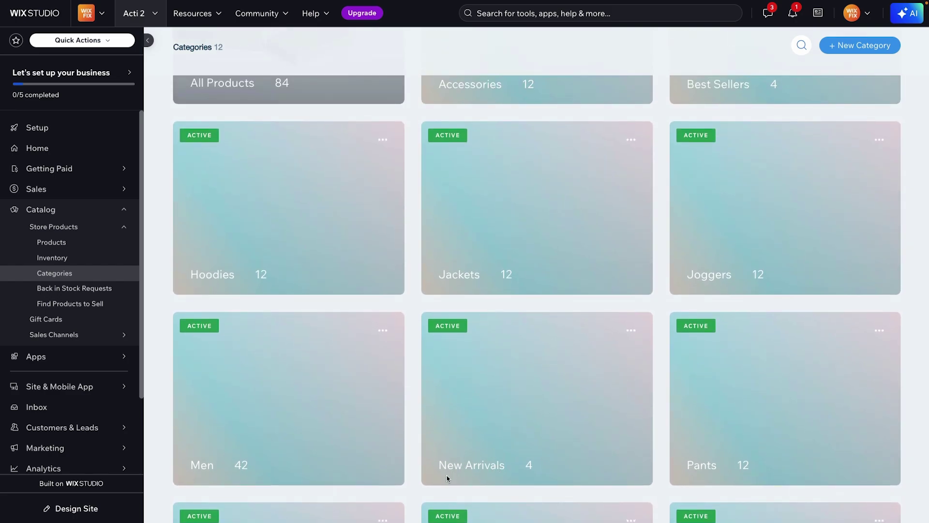
pyautogui.scroll(4, 634, 324)
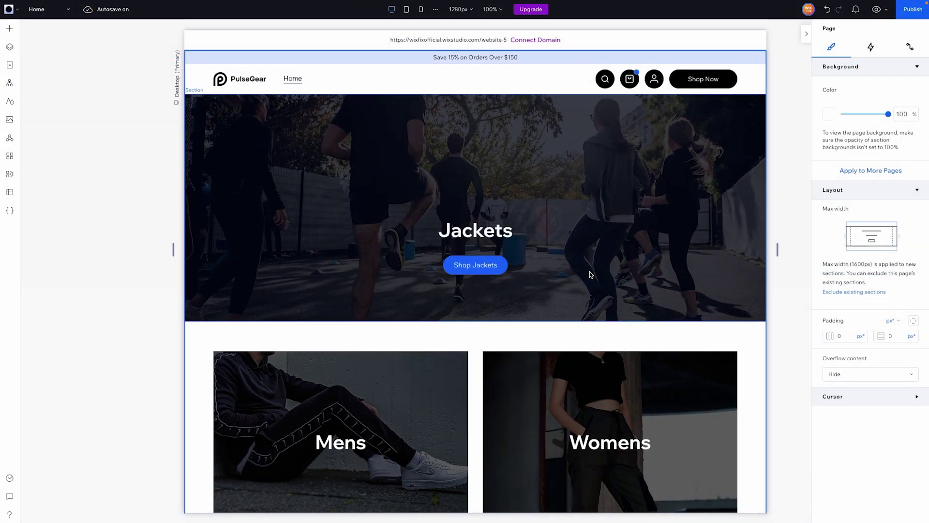
# - Link the hero banner's Shop Jackets button to the Jackets category page
pyautogui.click(703, 257)
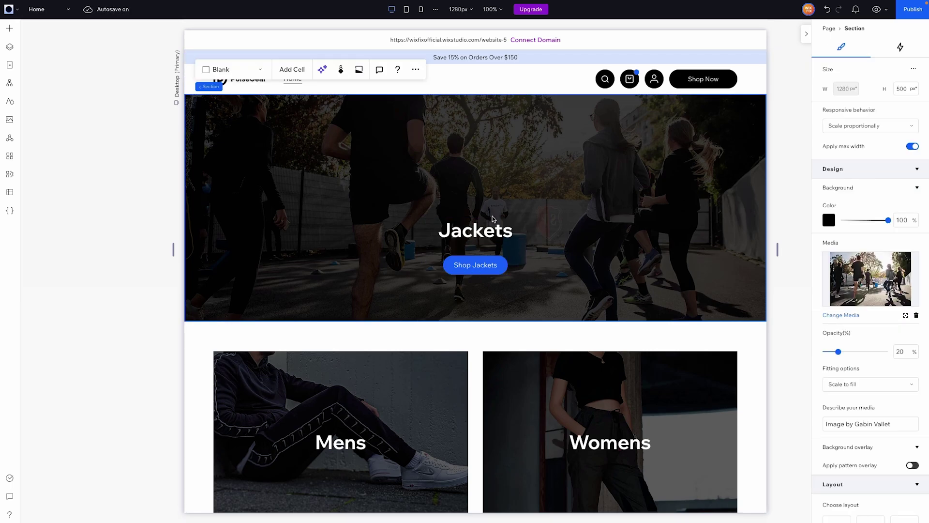
pyautogui.click(476, 267)
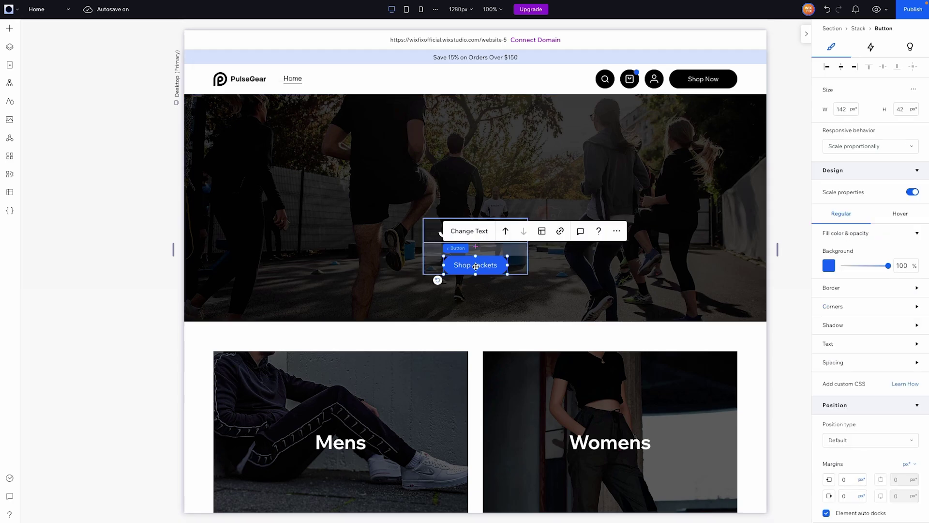
pyautogui.click(560, 230)
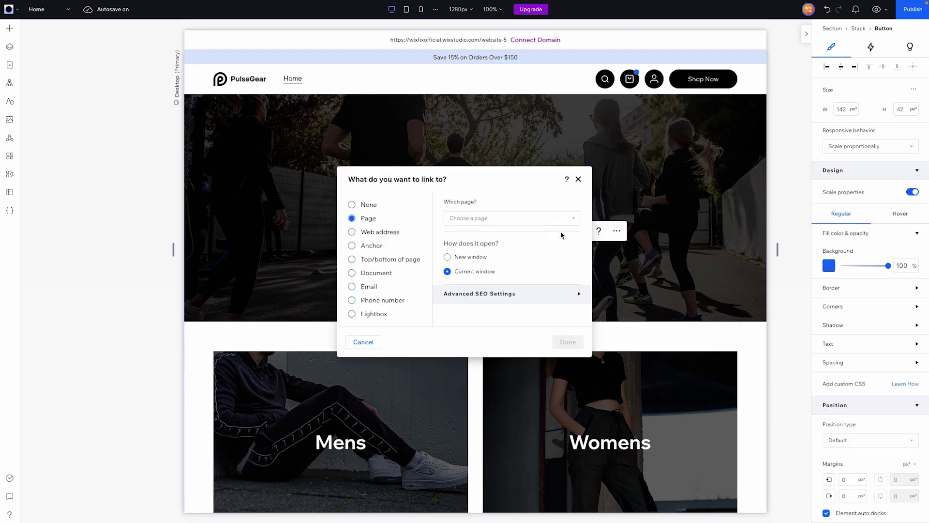
pyautogui.click(491, 220)
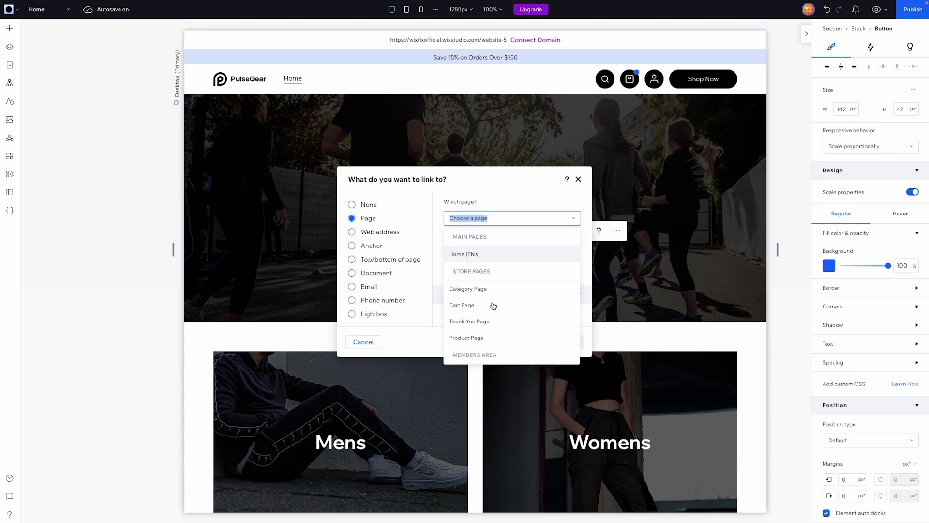
pyautogui.click(469, 296)
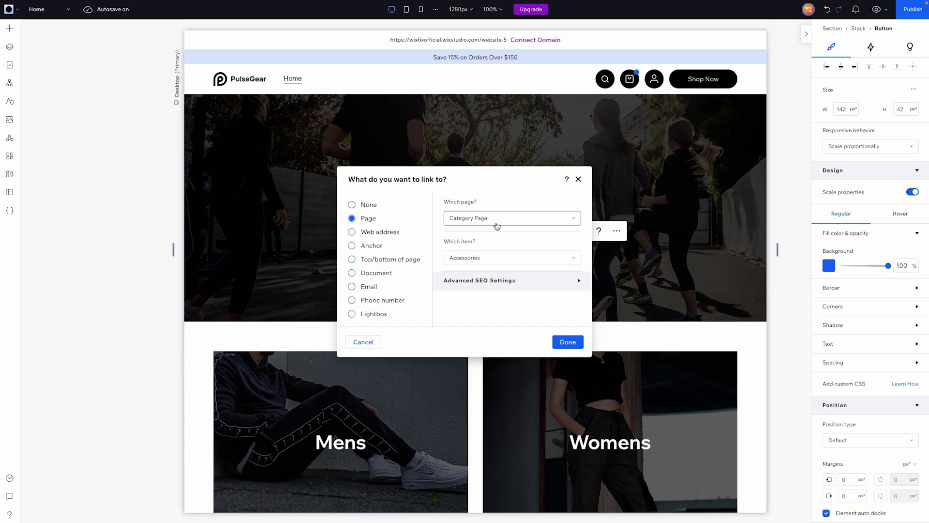
pyautogui.click(466, 258)
pyautogui.click(466, 342)
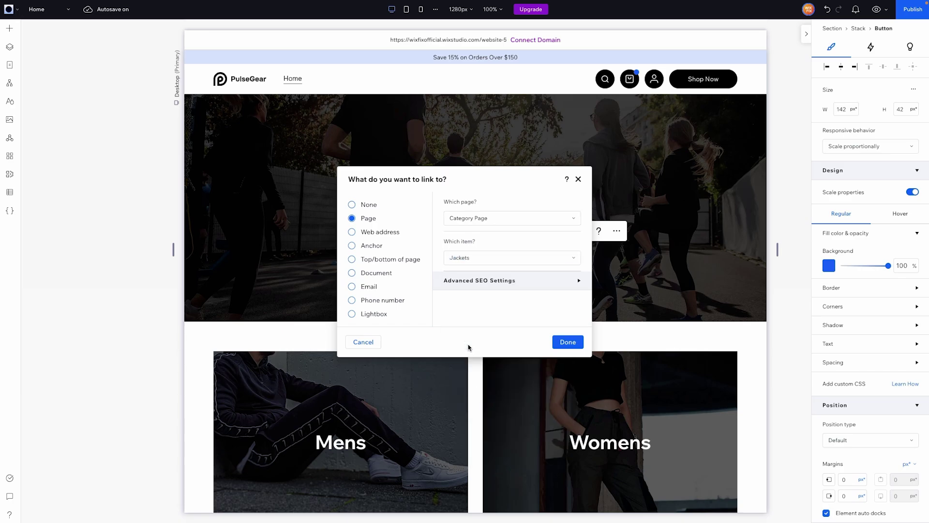
pyautogui.click(563, 342)
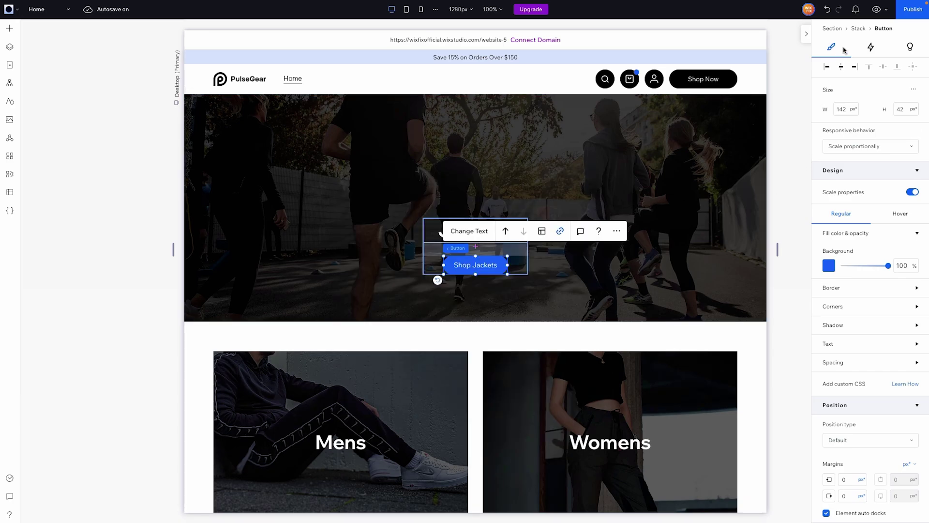
pyautogui.click(876, 11)
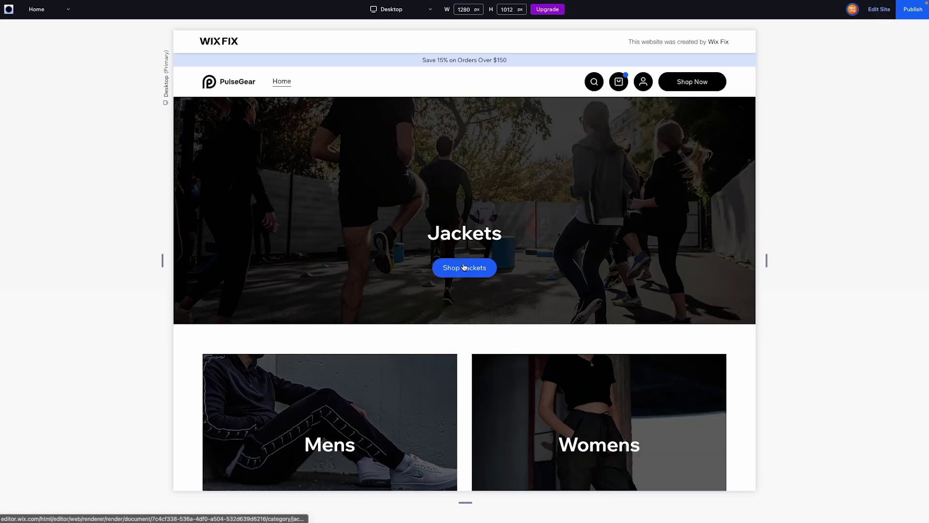
pyautogui.click(463, 268)
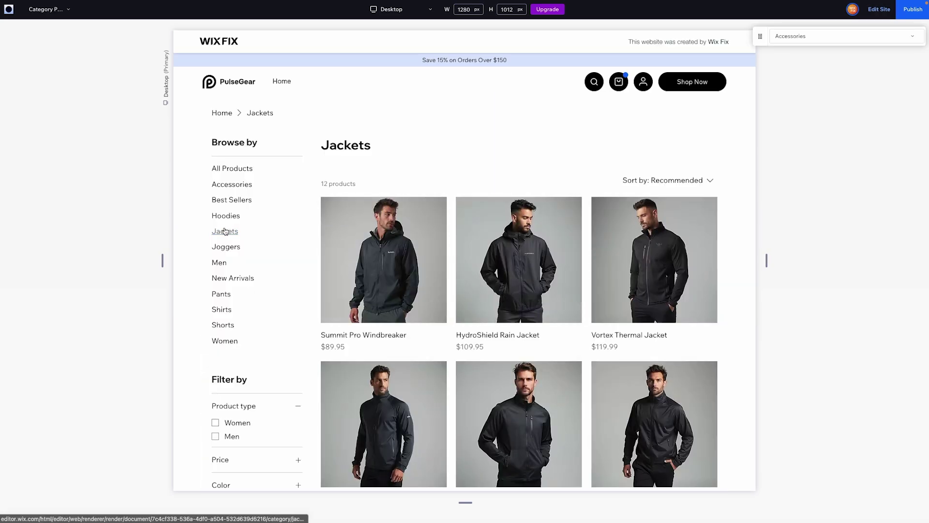
pyautogui.scroll(-1, 539, 240)
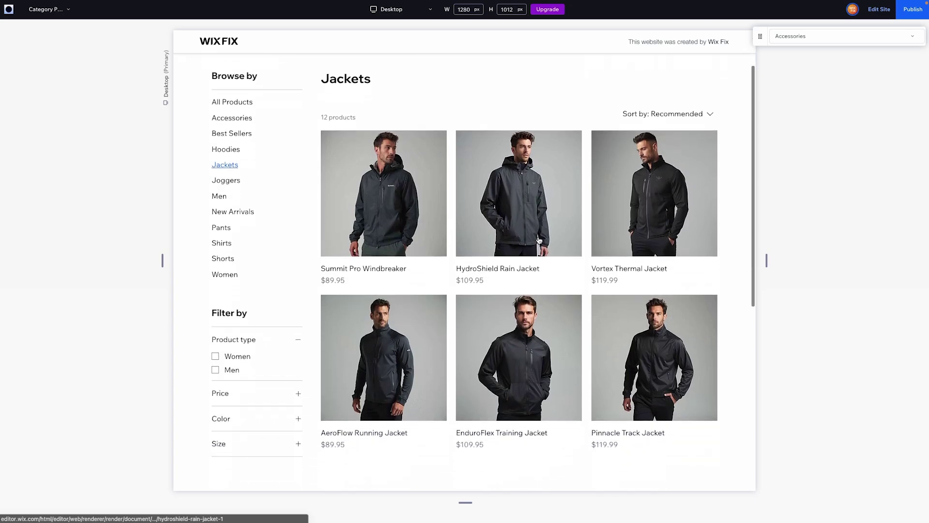
pyautogui.scroll(-6, 539, 240)
pyautogui.scroll(7, 539, 240)
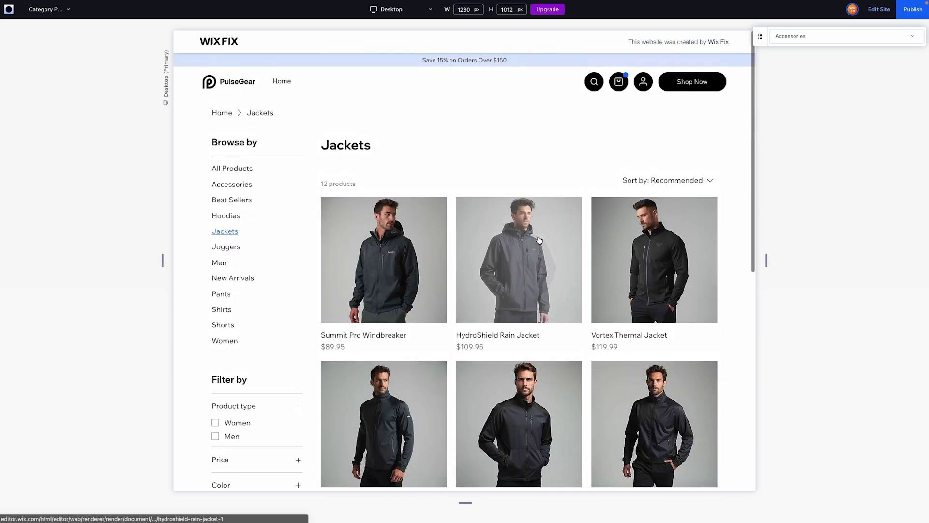
pyautogui.scroll(-5, 539, 240)
pyautogui.scroll(5, 538, 240)
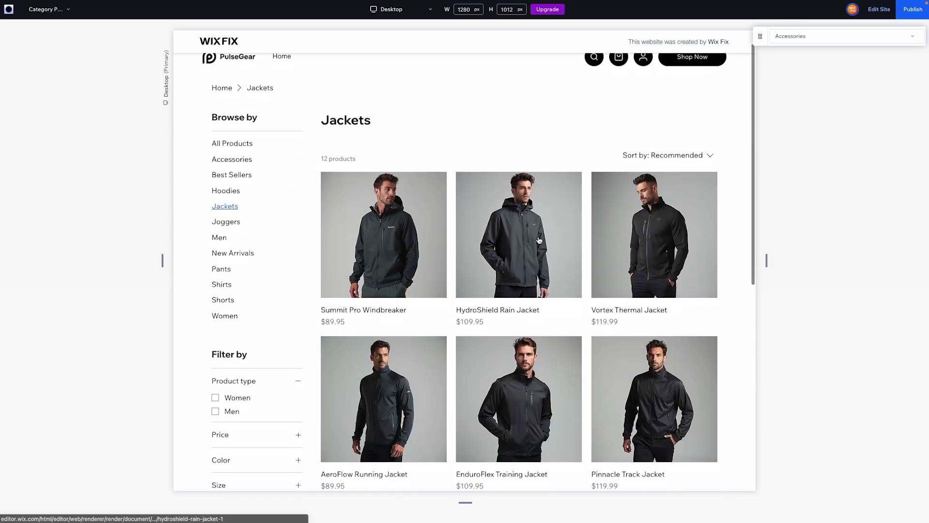
pyautogui.scroll(-1, 539, 240)
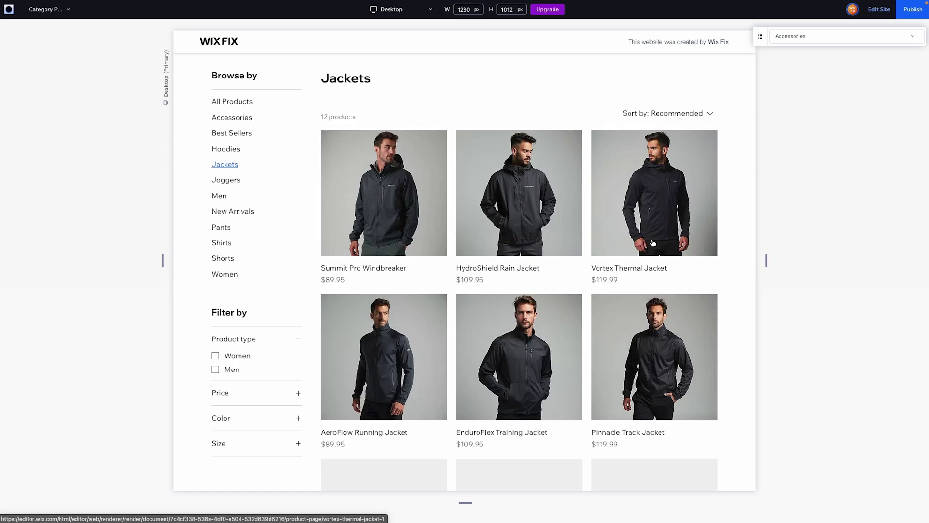
pyautogui.scroll(-6, 652, 242)
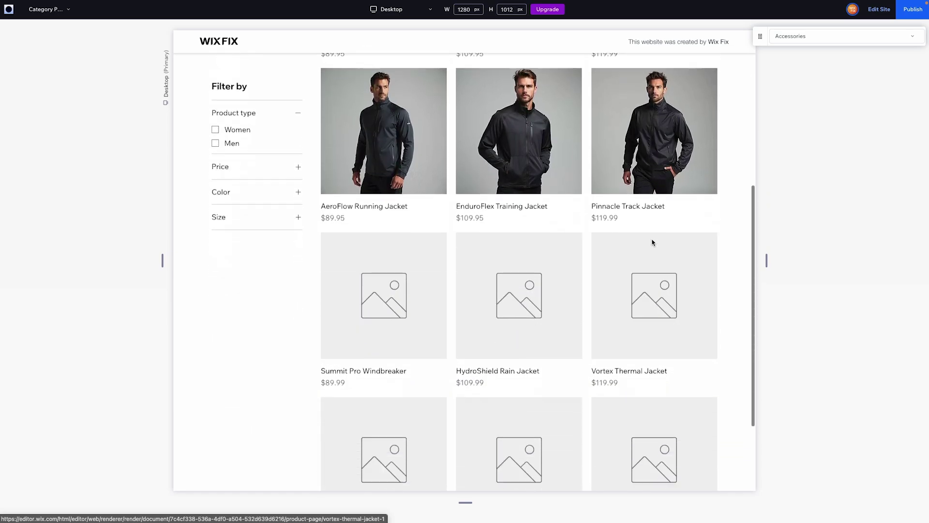
pyautogui.scroll(7, 652, 243)
pyautogui.scroll(-2, 249, 424)
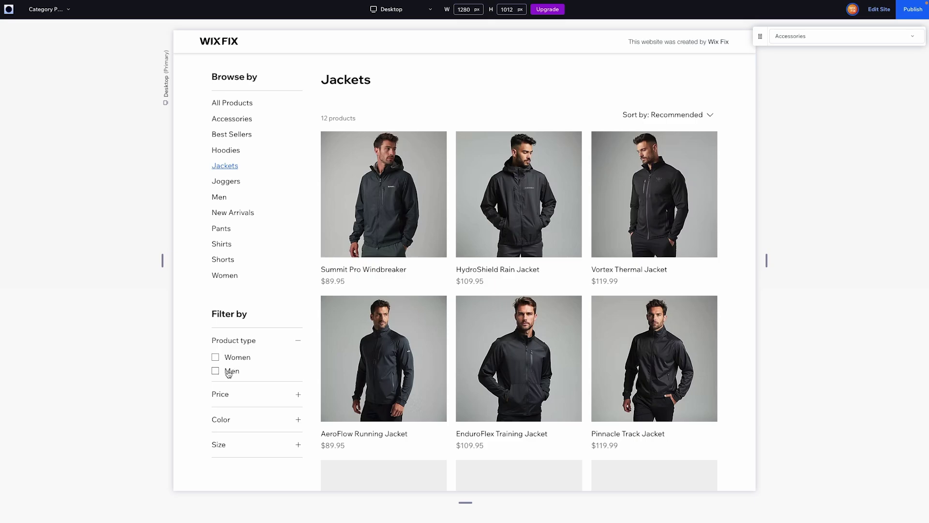
pyautogui.click(229, 372)
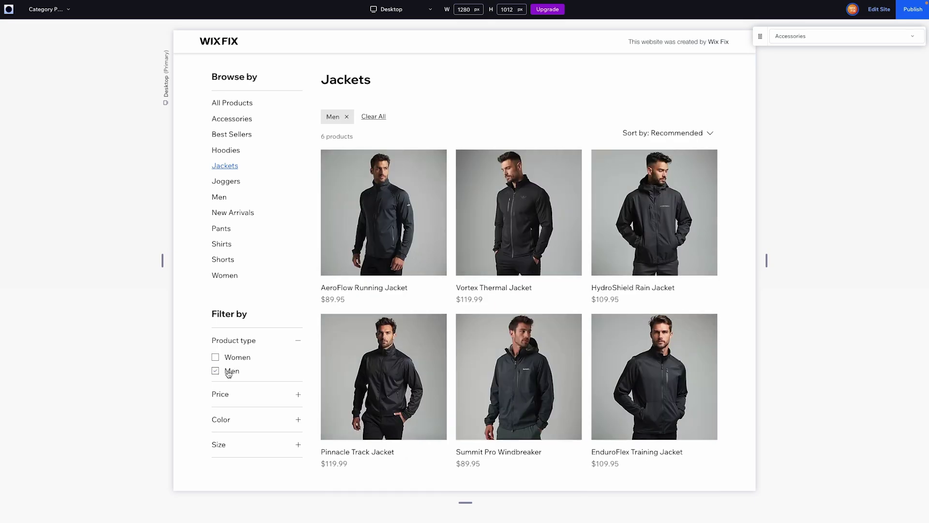
pyautogui.click(229, 372)
pyautogui.click(231, 357)
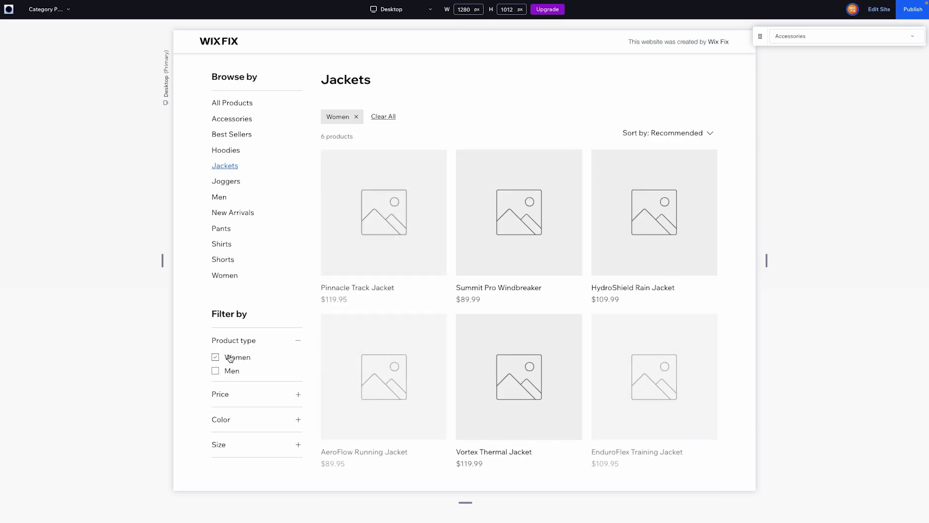
pyautogui.click(231, 357)
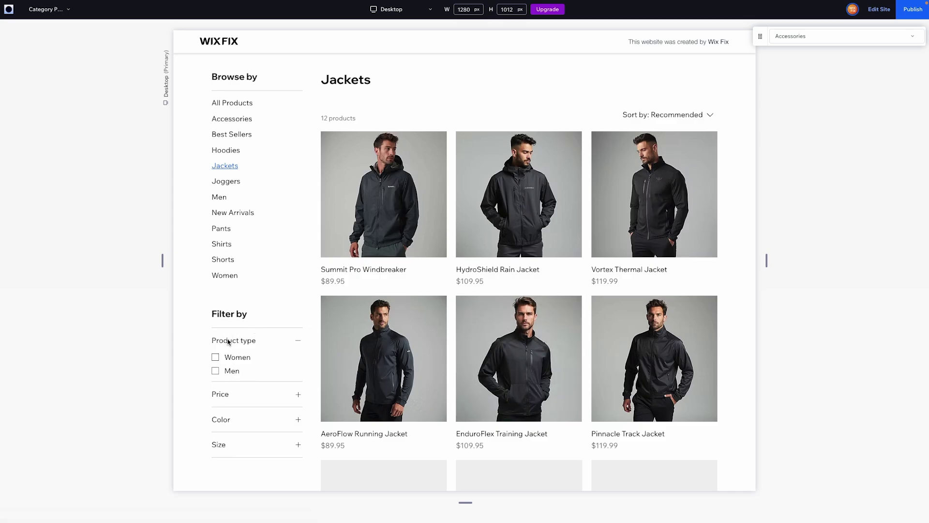
pyautogui.scroll(-2, 237, 348)
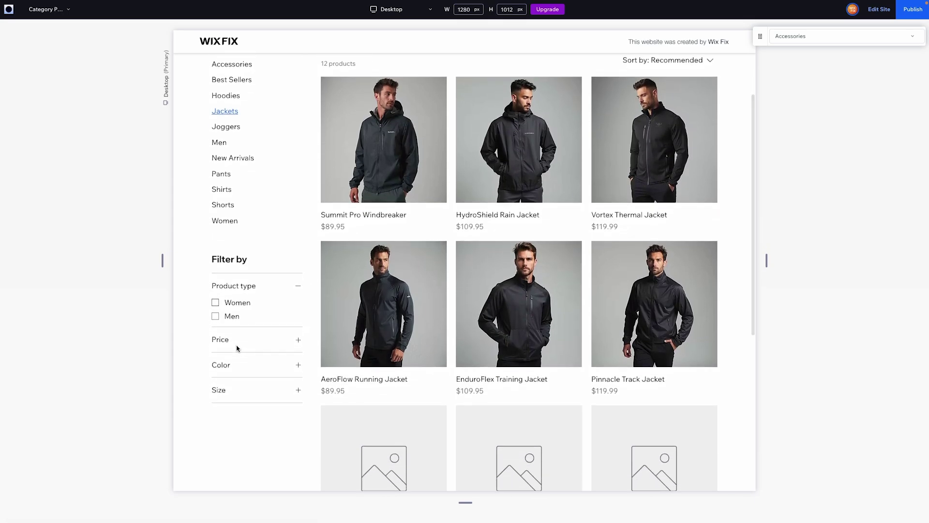
pyautogui.scroll(4, 237, 348)
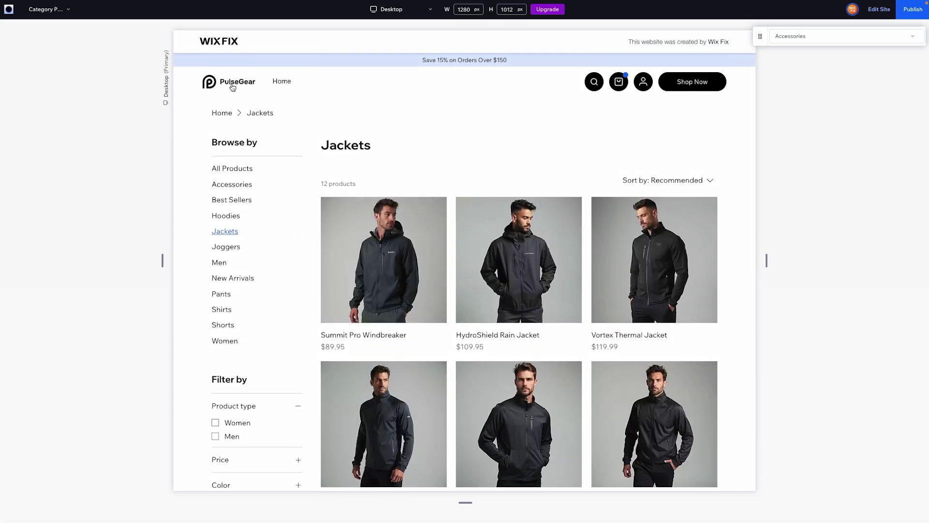
pyautogui.scroll(-5, 579, 208)
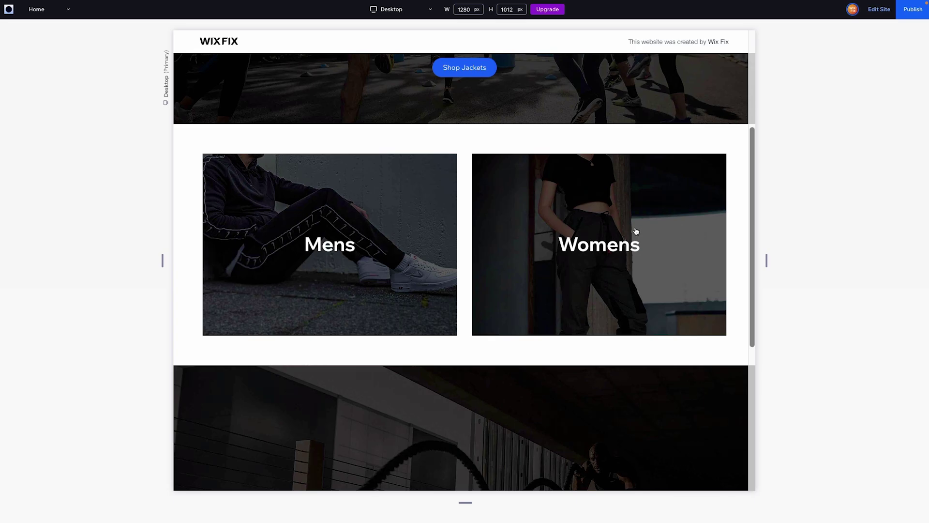
pyautogui.click(877, 10)
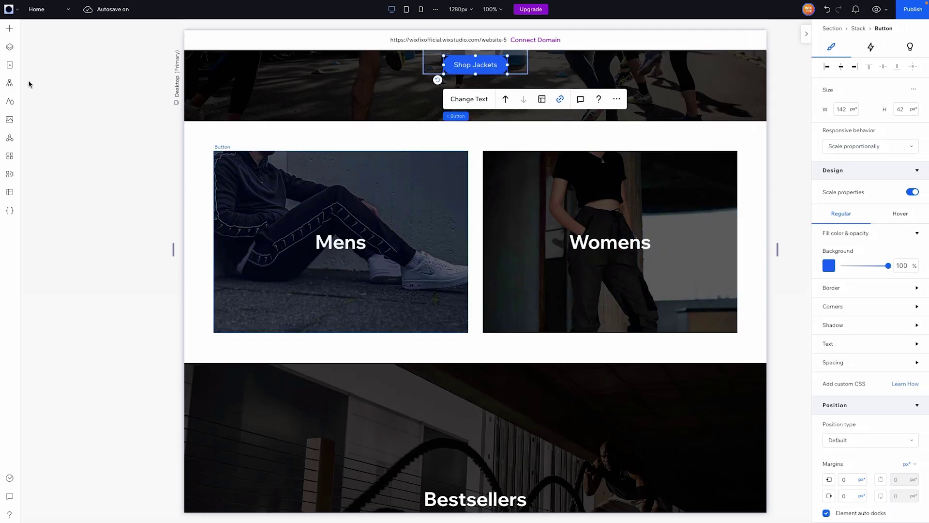
# - Add a blank page named 'Shop: Mens' and select its empty section
pyautogui.click(9, 67)
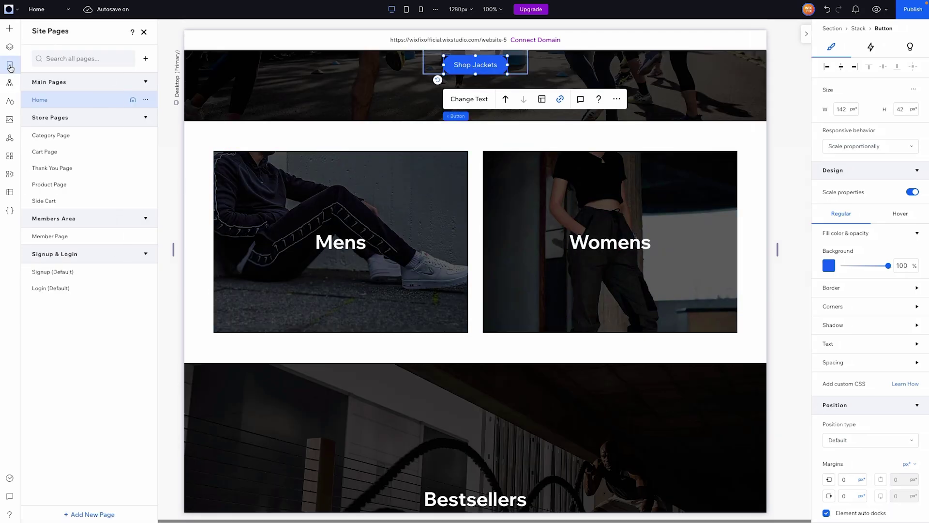
pyautogui.click(147, 58)
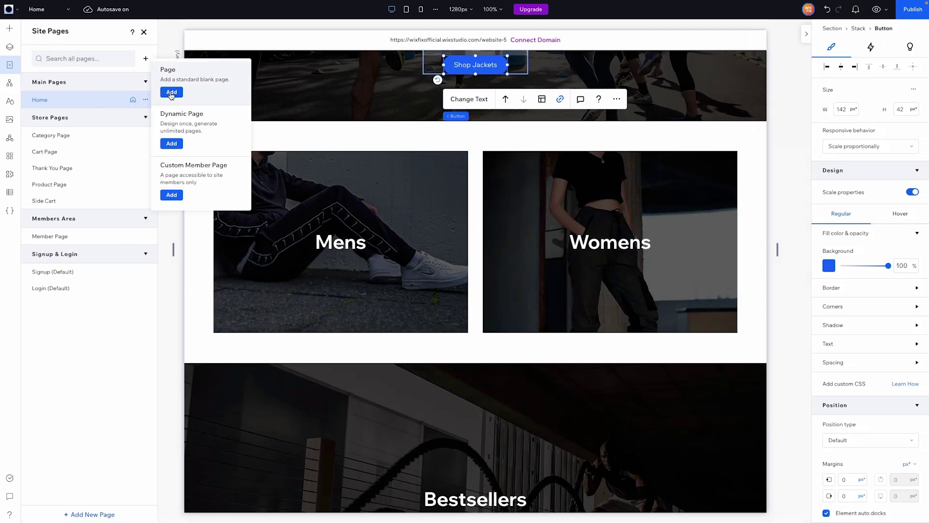
pyautogui.click(170, 91)
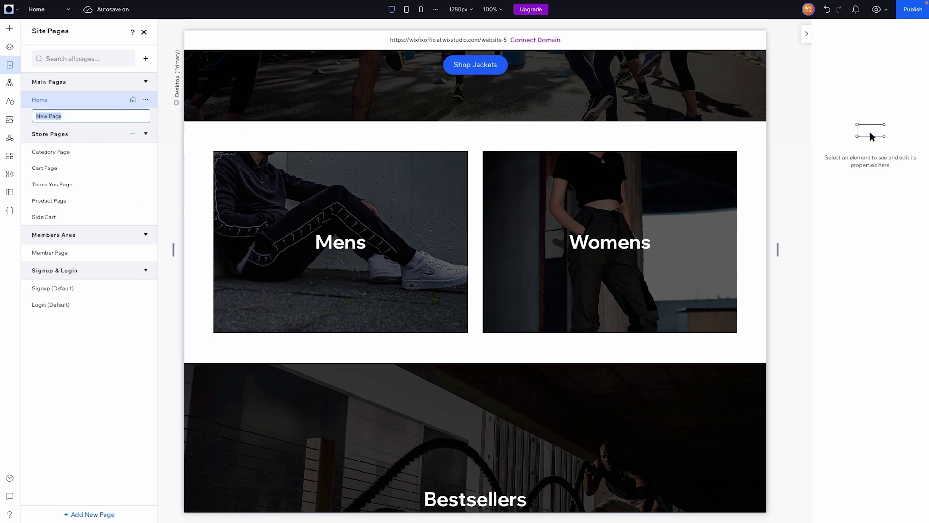
pyautogui.write('Shop: mens')
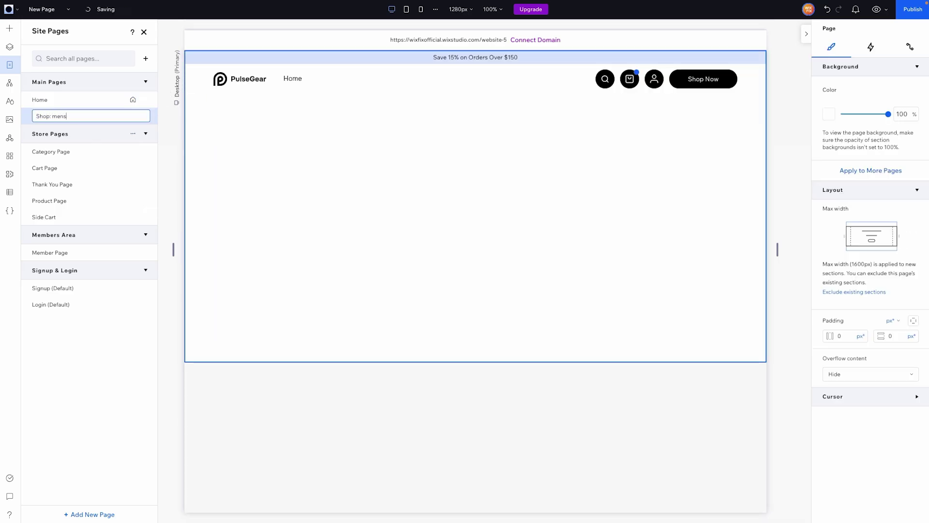
pyautogui.press('Return')
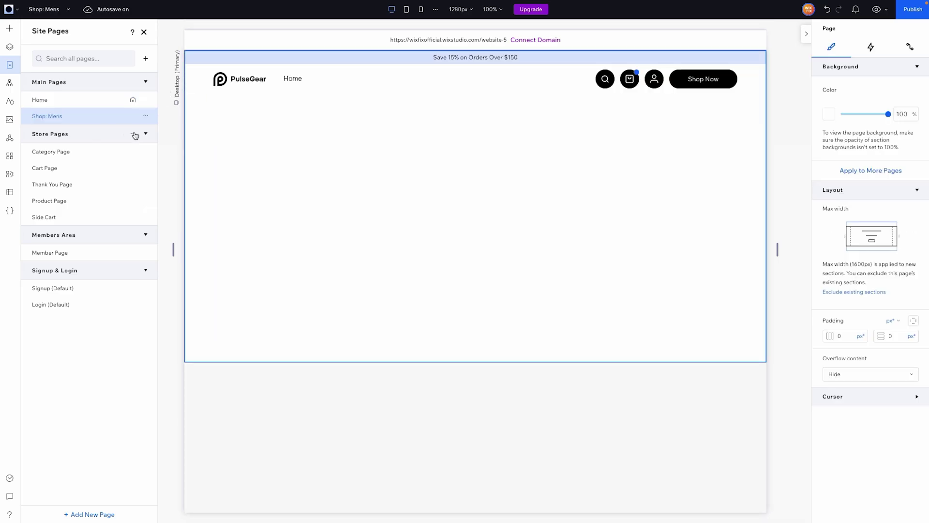
pyautogui.click(296, 150)
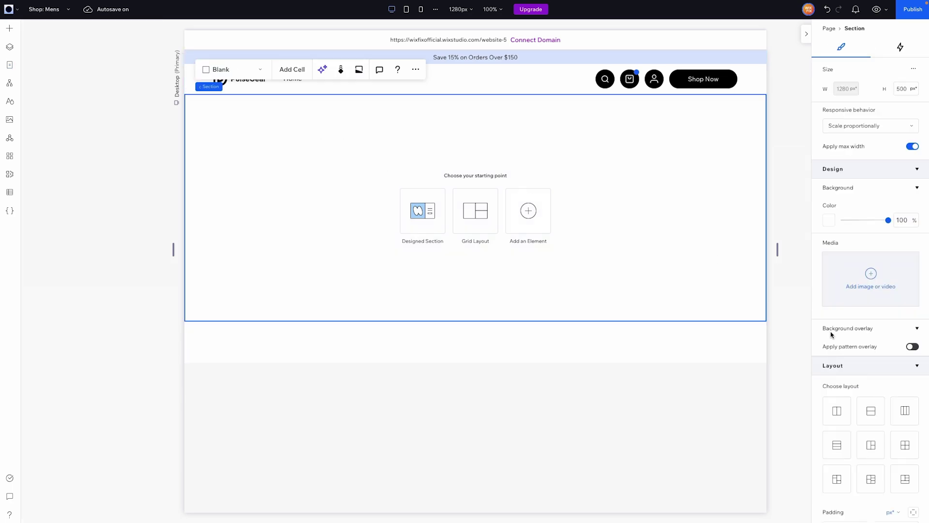
# - Set the section's padding to 5% horizontal and 32 px vertical
pyautogui.scroll(-4, 830, 334)
pyautogui.click(842, 355)
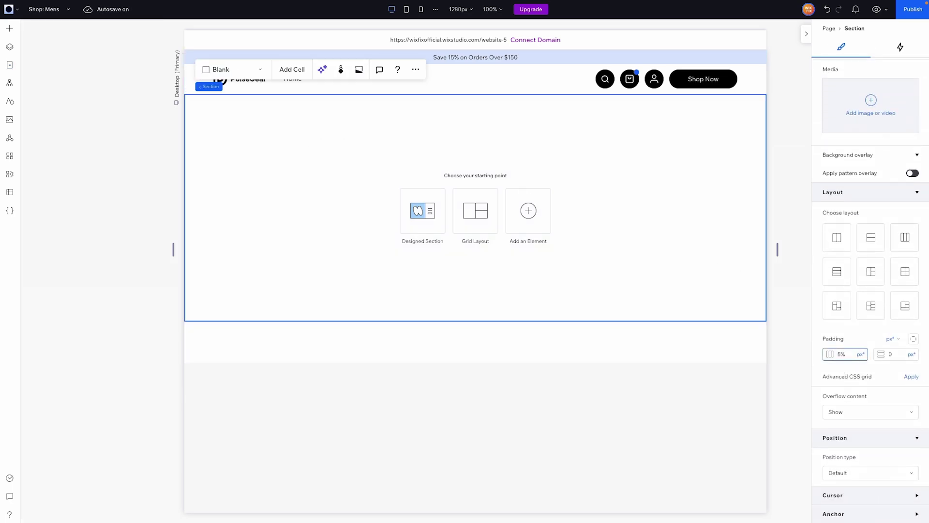
pyautogui.write('5%')
pyautogui.click(897, 353)
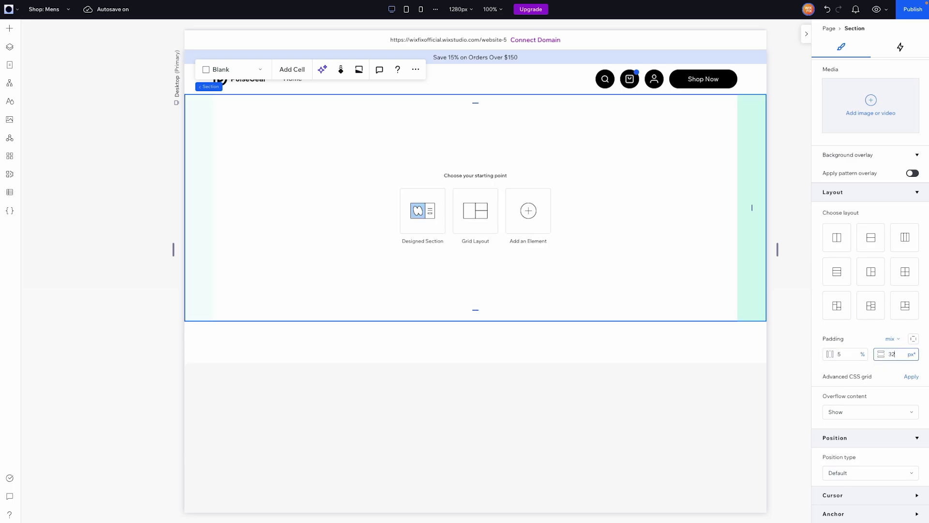
pyautogui.press('Return')
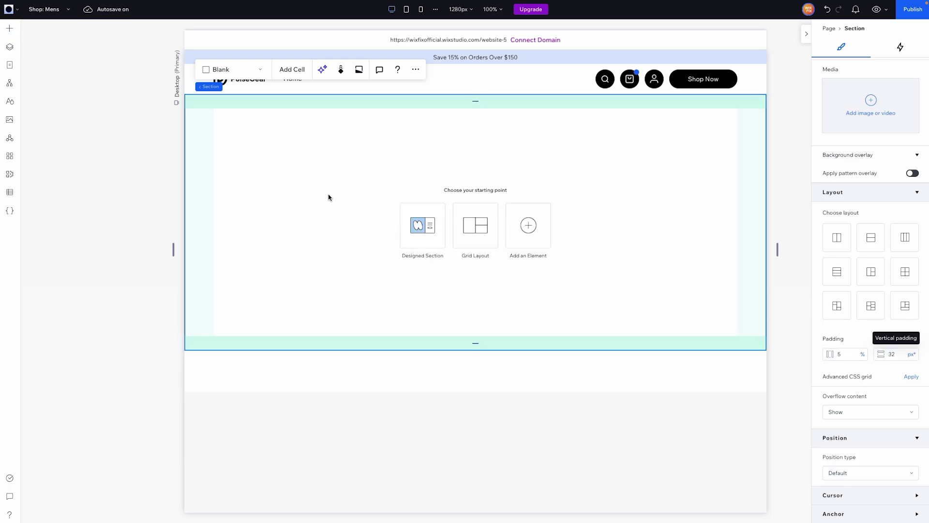
# - Drag a Grid Product Gallery from the Store elements into the section
pyautogui.click(11, 29)
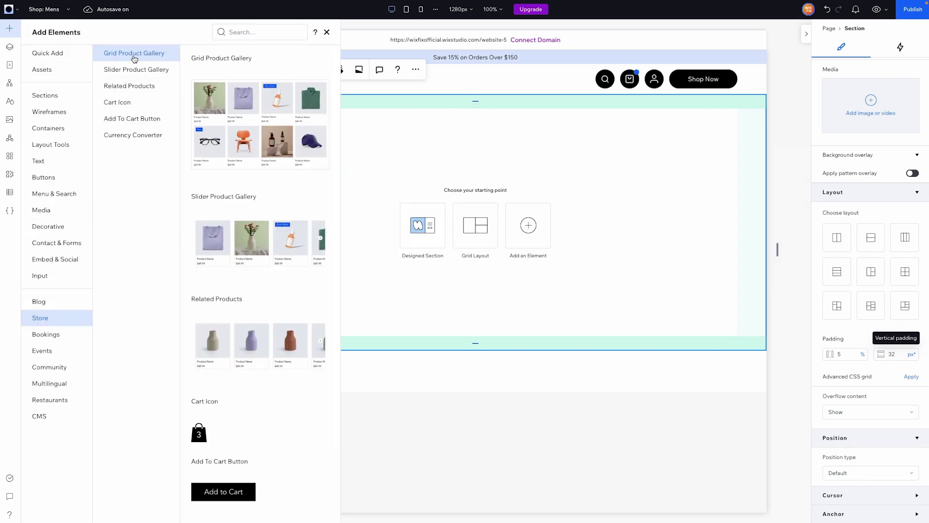
pyautogui.moveTo(233, 128); pyautogui.dragTo(328, 217)
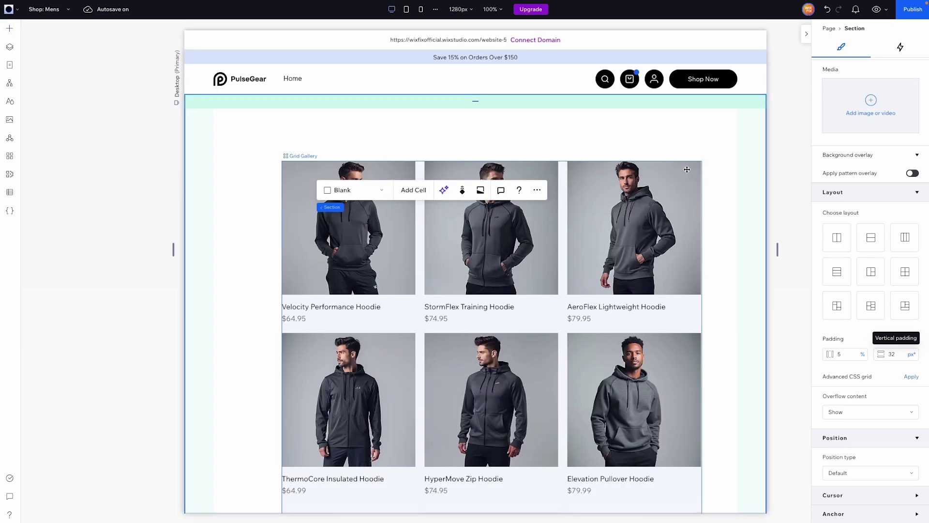
# - Stretch the gallery to full width and set it to show only the Men category
pyautogui.click(690, 173)
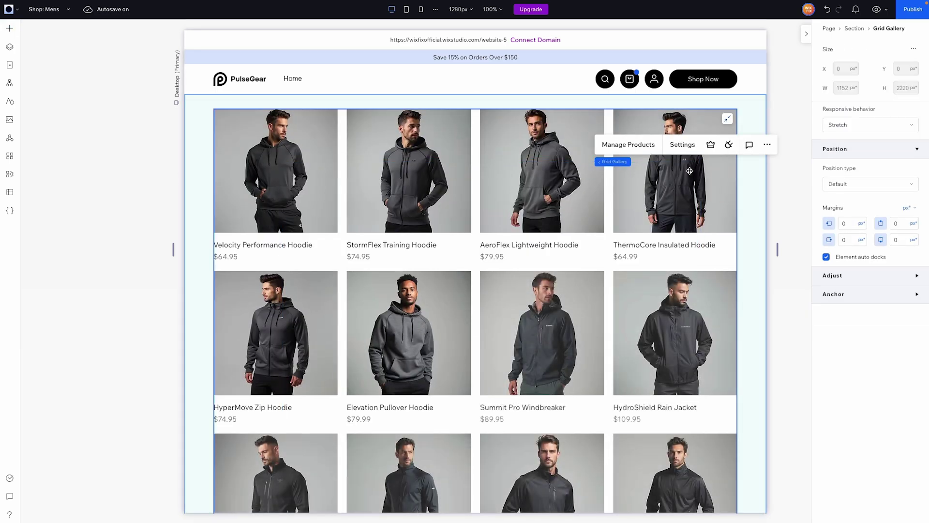
pyautogui.click(681, 145)
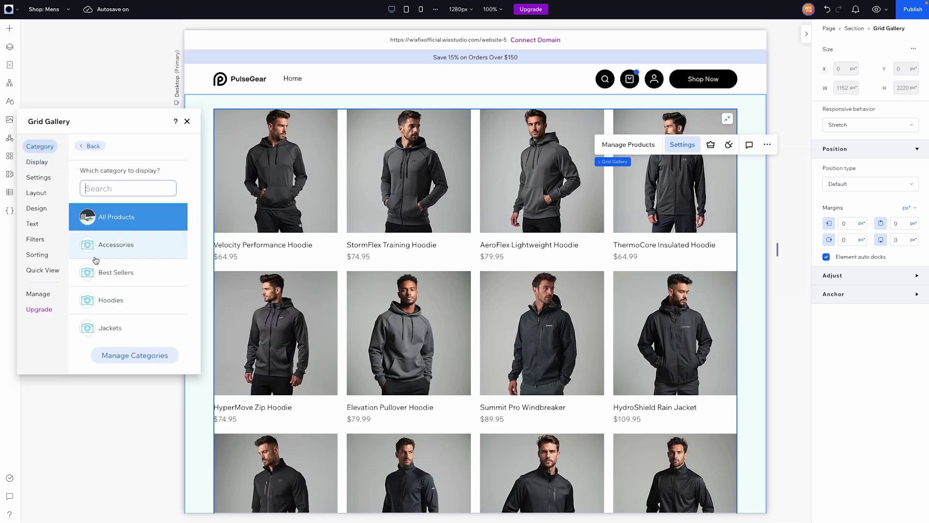
pyautogui.scroll(-1, 130, 304)
pyautogui.scroll(-2, 128, 302)
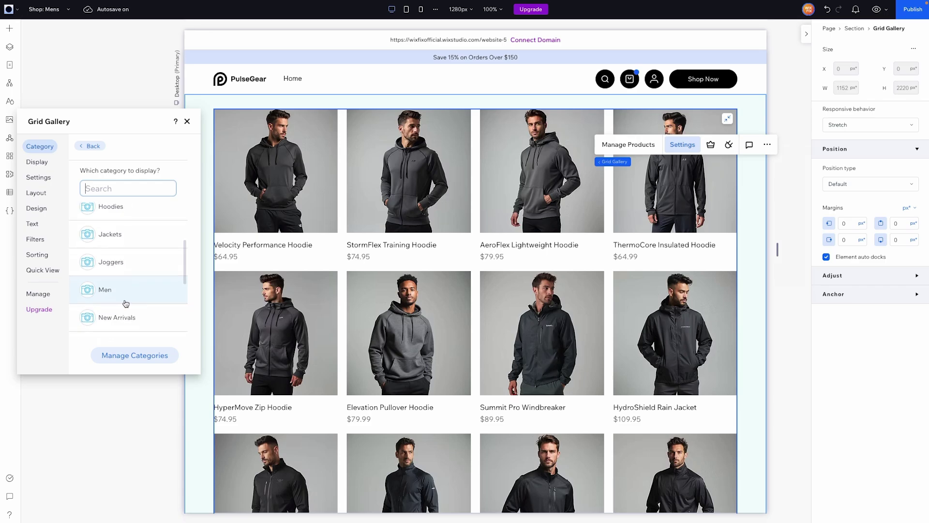
pyautogui.click(105, 290)
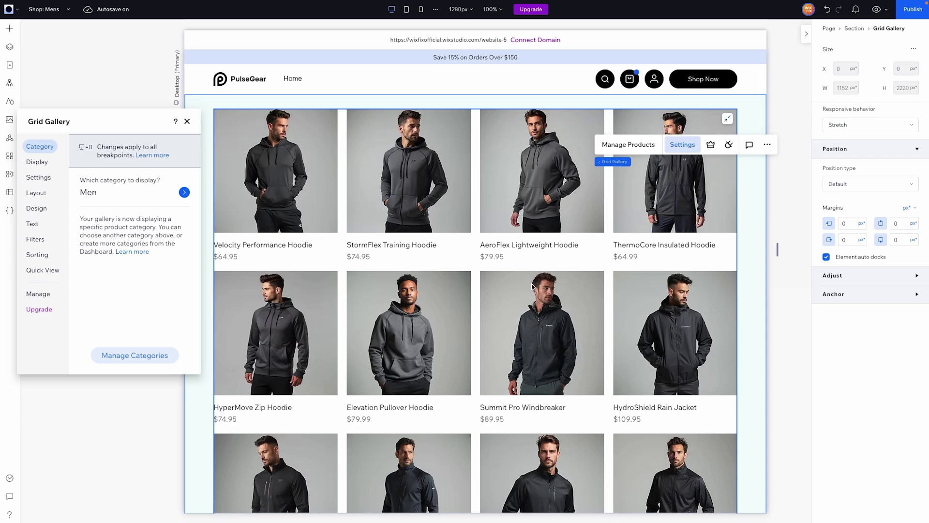
# - Turn on the gallery's Filter by sidebar with Category, Price, Color and Size
pyautogui.click(38, 239)
pyautogui.click(175, 204)
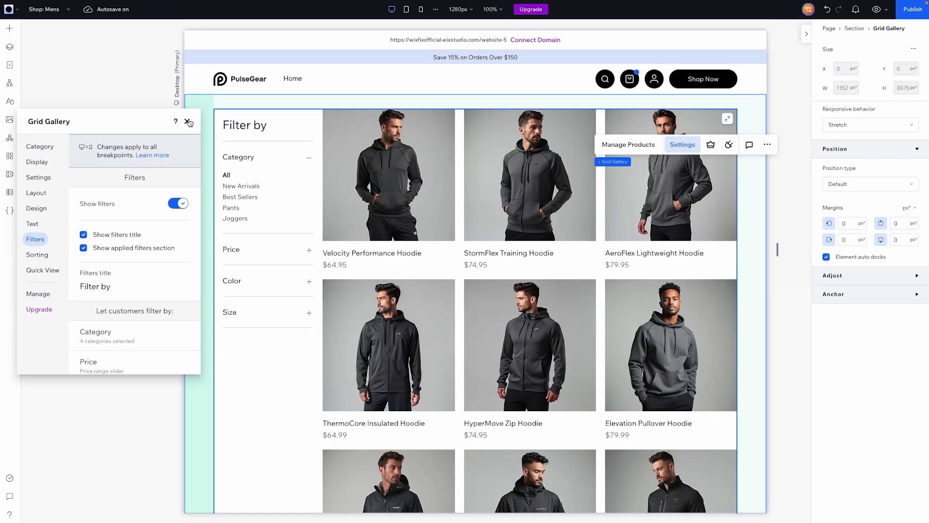
pyautogui.click(187, 122)
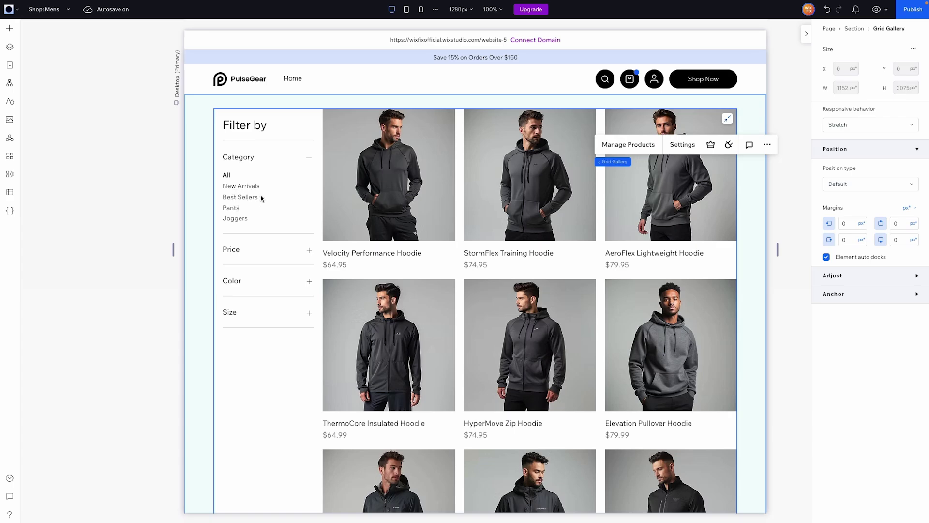
pyautogui.scroll(-3, 482, 271)
pyautogui.scroll(3, 481, 269)
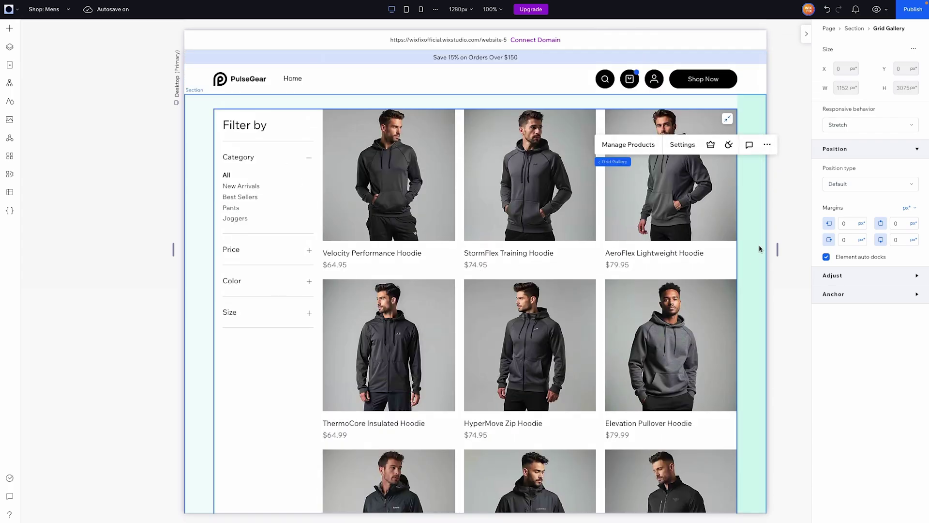
# - Duplicate Shop: Mens and rename the copy to 'Shop: Womens'
pyautogui.click(9, 66)
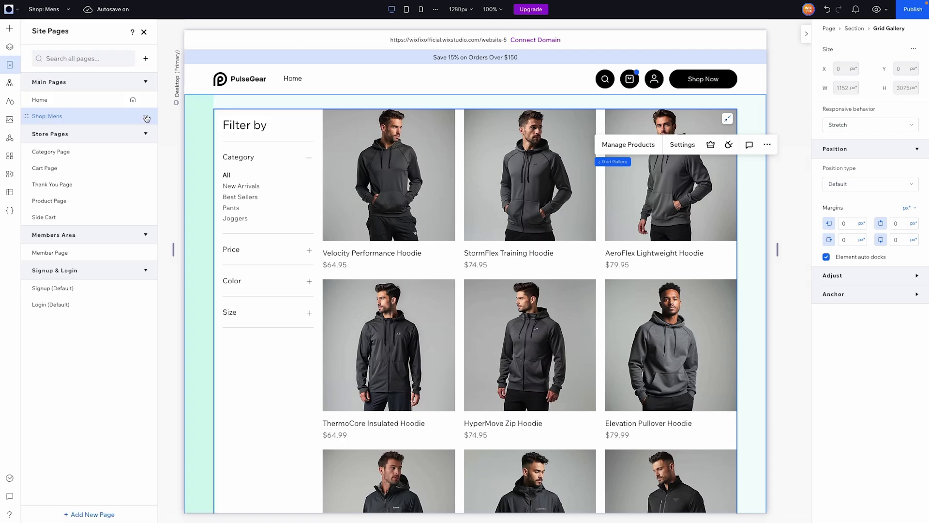
pyautogui.click(146, 118)
pyautogui.click(180, 189)
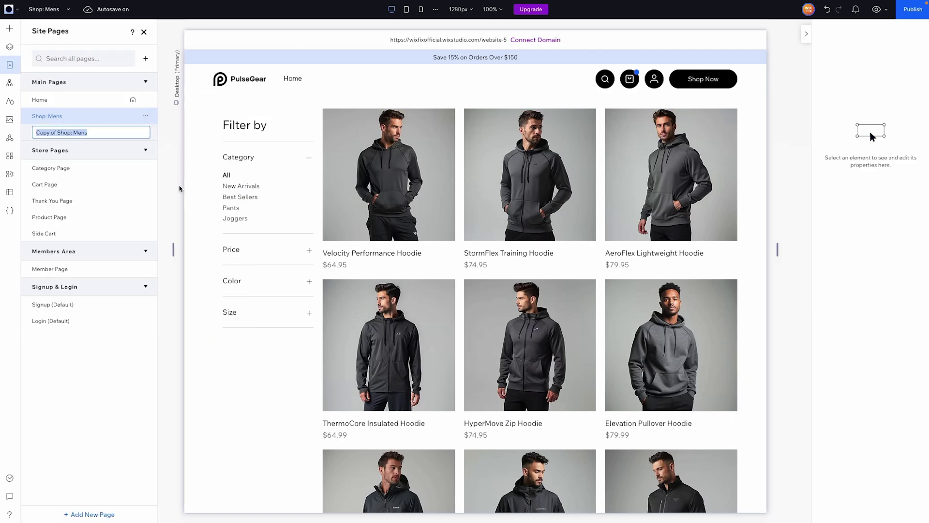
pyautogui.click(78, 133)
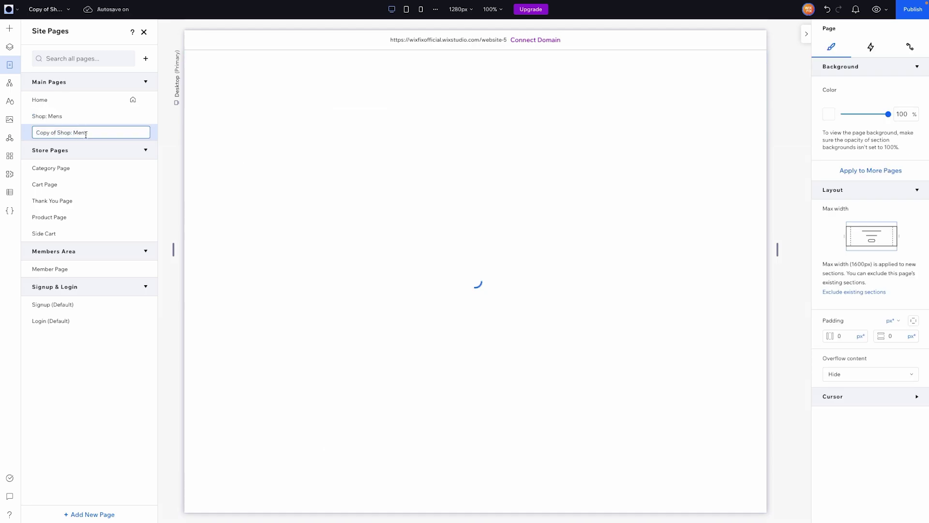
pyautogui.press('BackSpace')
pyautogui.write('w')
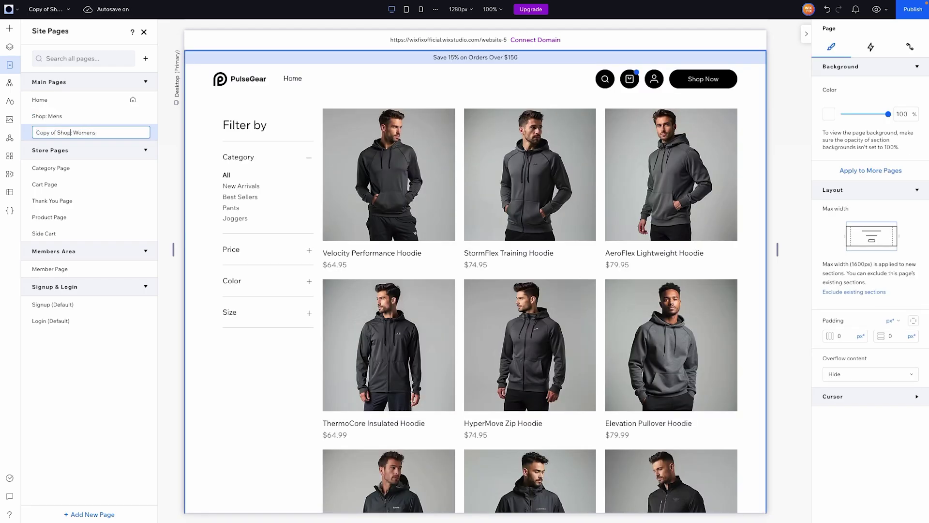
pyautogui.press('Home')
pyautogui.press('Delete')
pyautogui.press('Delete')
pyautogui.press('Delete')
pyautogui.press('Delete')
pyautogui.press('Delete')
pyautogui.press('Delete')
pyautogui.press('Delete')
pyautogui.press('Delete')
pyautogui.press('Return')
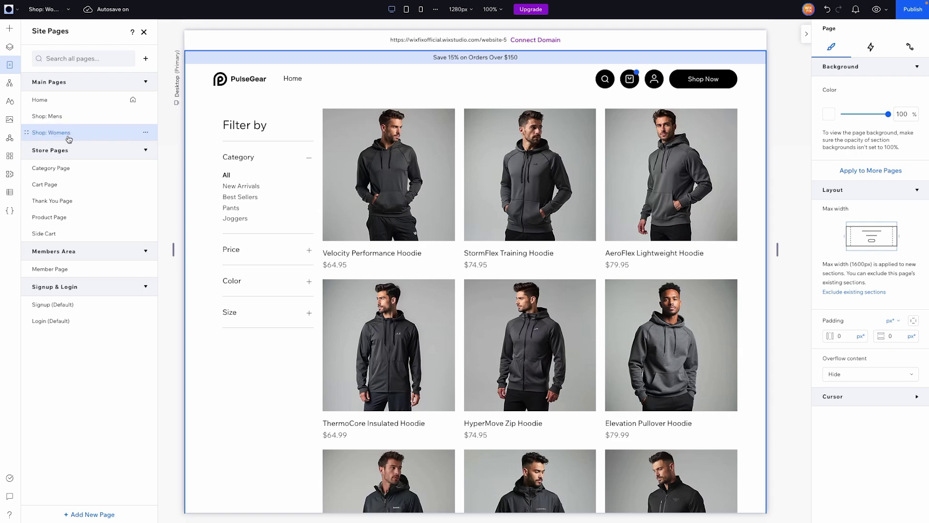
# - Set the Womens gallery to the Women category, then preview the page
pyautogui.click(525, 184)
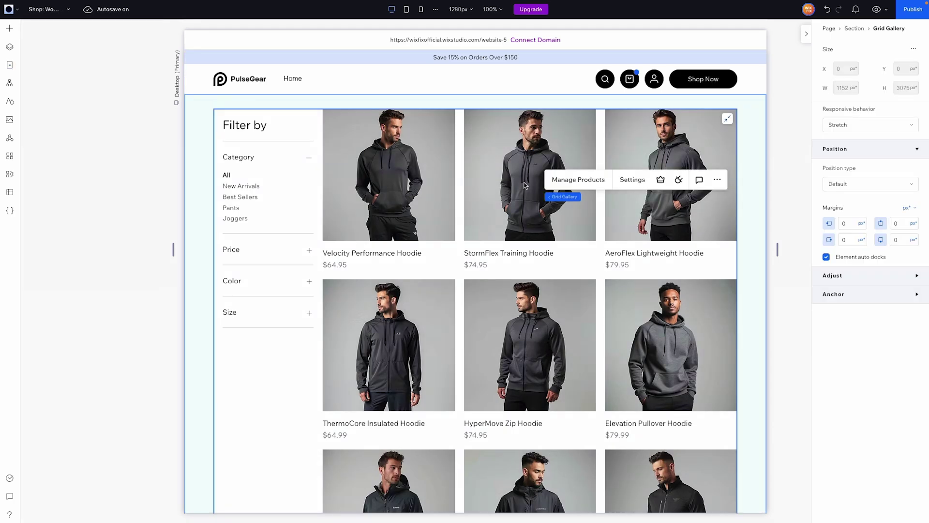
pyautogui.click(630, 186)
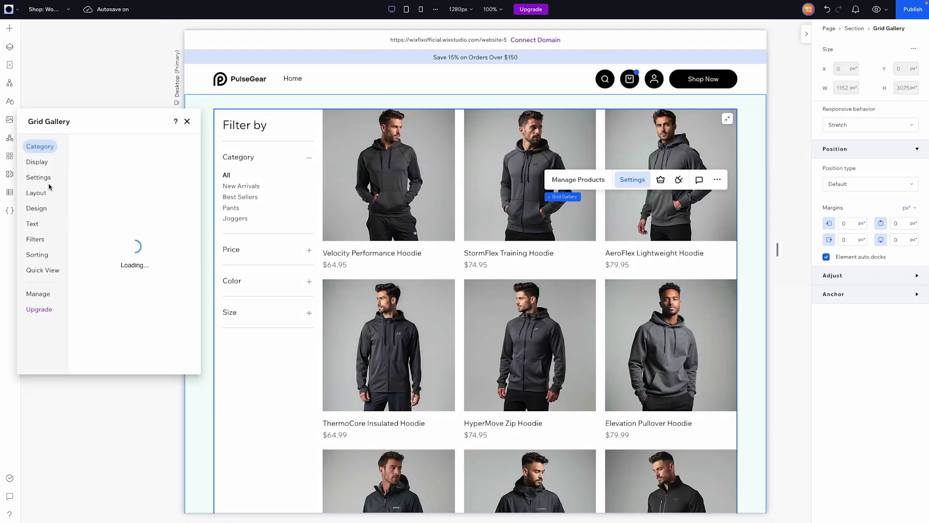
pyautogui.scroll(-5, 137, 291)
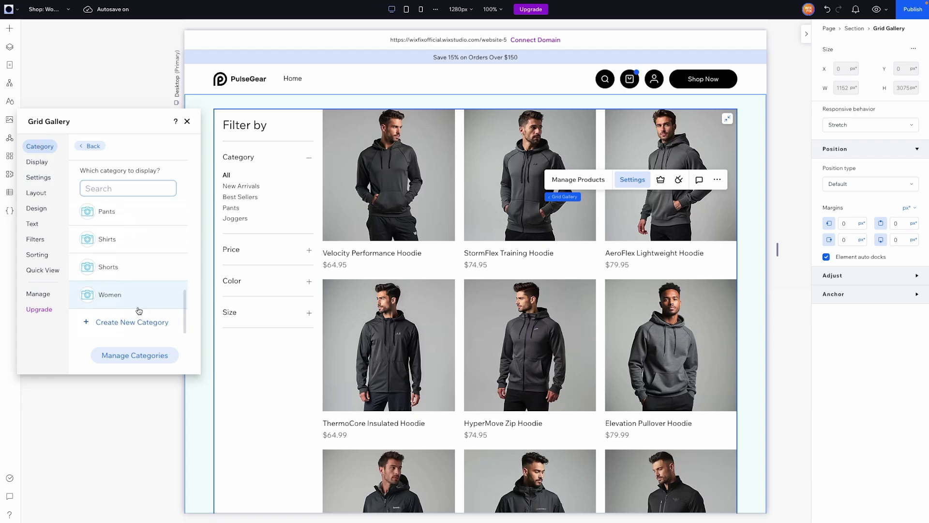
pyautogui.click(120, 301)
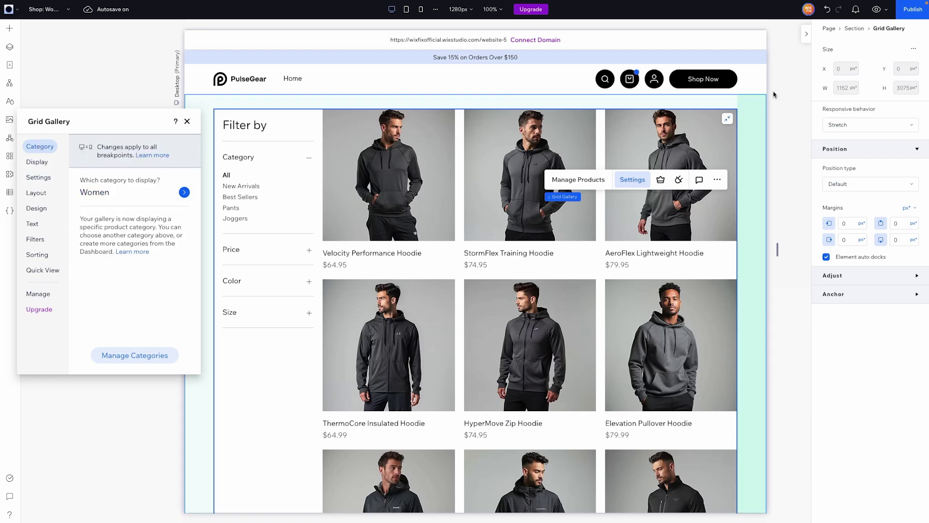
pyautogui.click(877, 9)
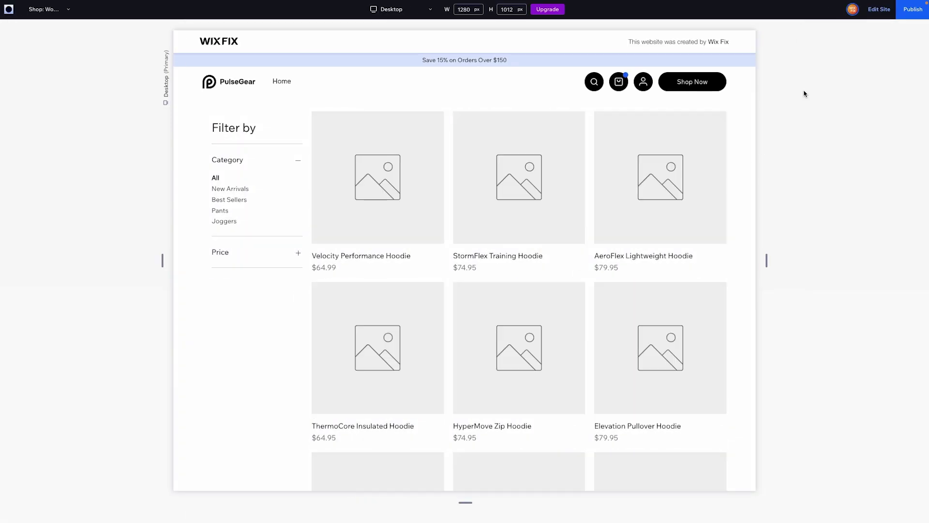
# - Exit the preview back to the editor with Ctrl+Shift+P
pyautogui.hotkey('ctrl', 'shift', 'p')
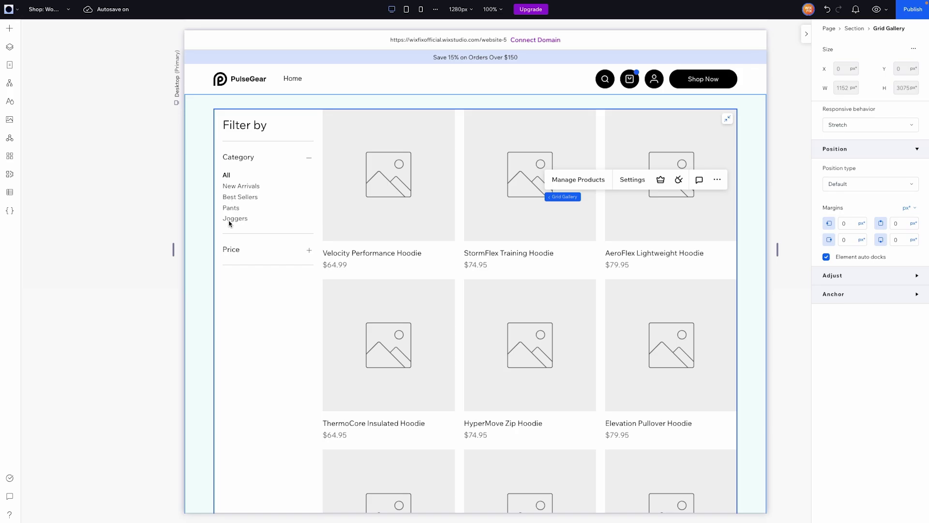
# - From the Pages panel, duplicate Shop: Womens and name the copy 'Shop: Bestsellers'
pyautogui.click(9, 65)
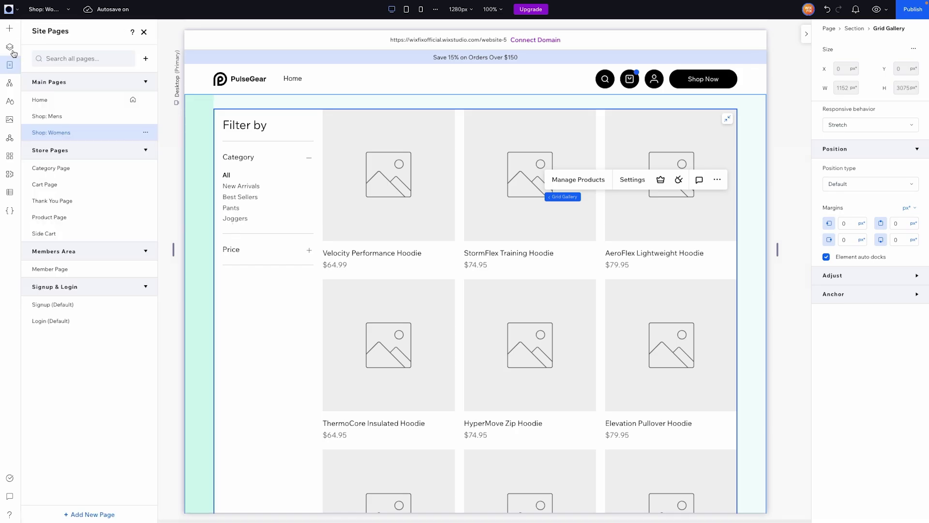
pyautogui.click(55, 105)
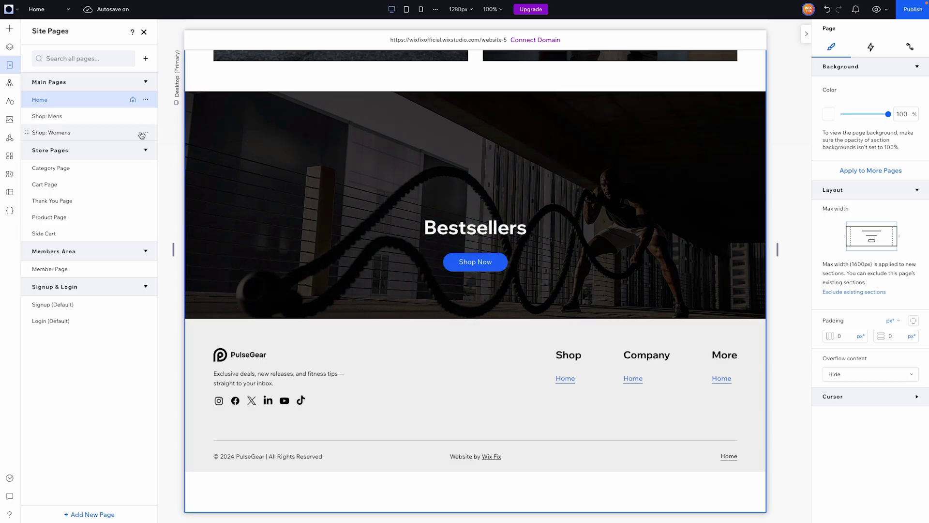
pyautogui.click(147, 134)
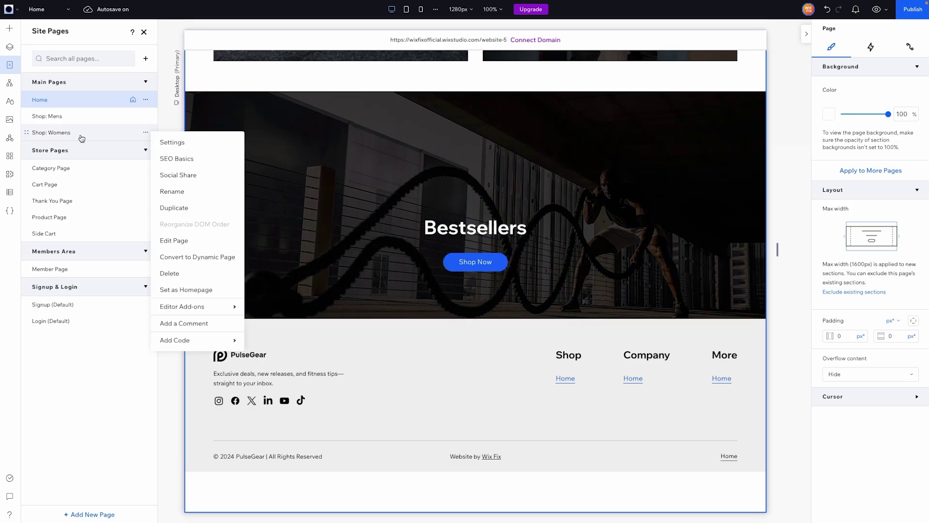
pyautogui.click(192, 208)
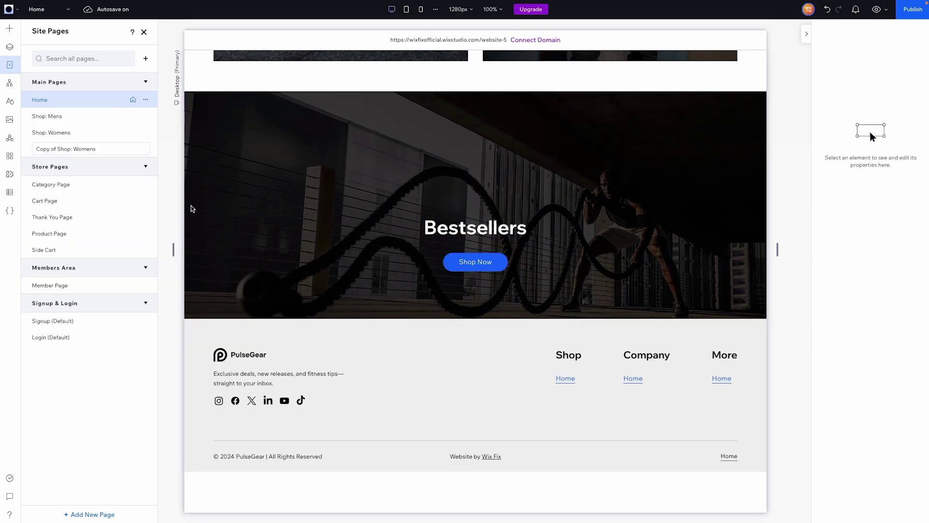
pyautogui.write('Shop: Bestseller')
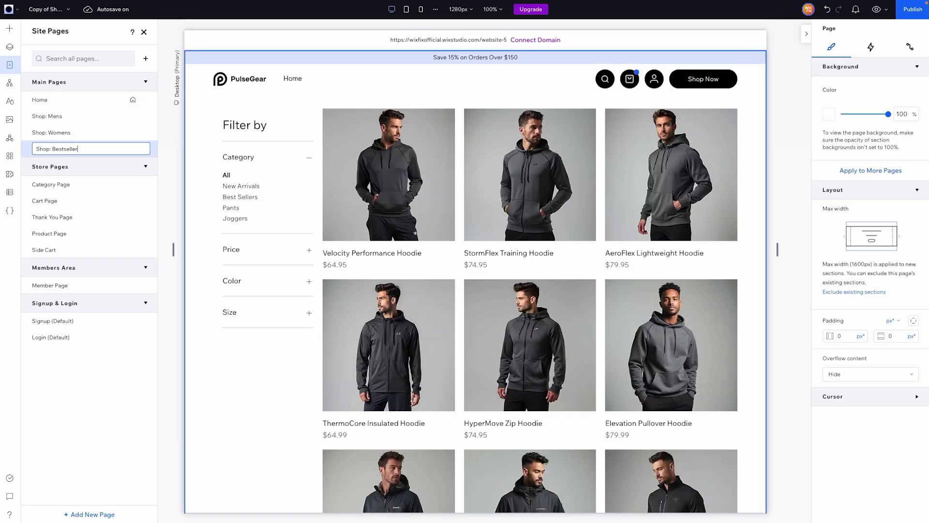
pyautogui.write('s')
pyautogui.press('Return')
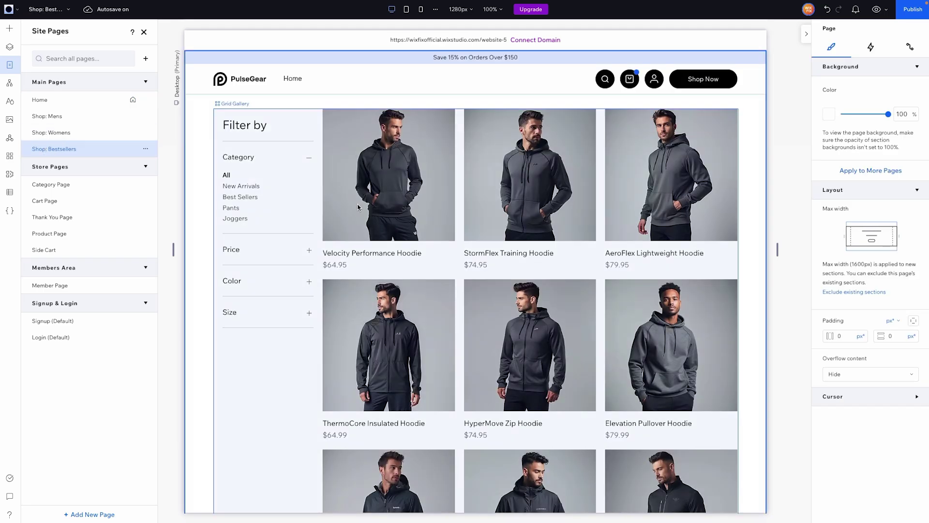
# - Set the Bestsellers page's Grid Gallery to show only the Best Sellers category
pyautogui.click(352, 174)
pyautogui.click(434, 180)
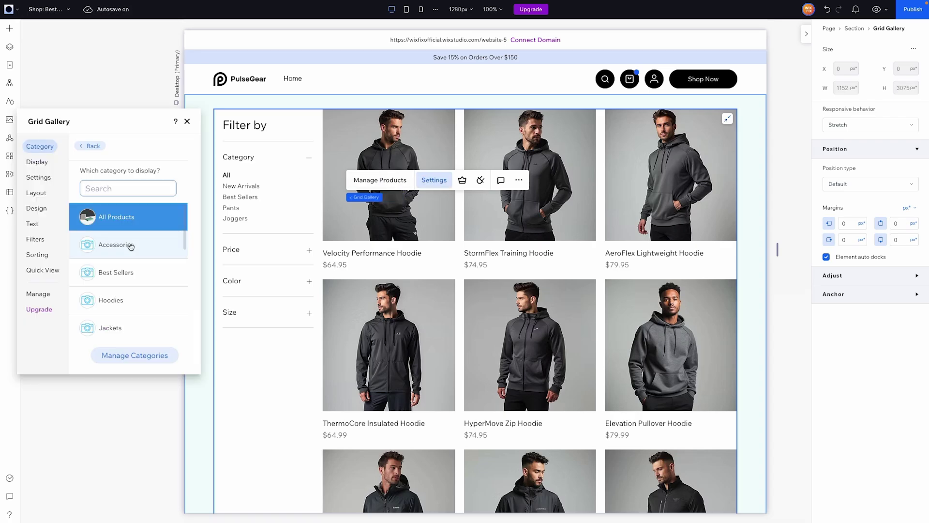
pyautogui.click(131, 269)
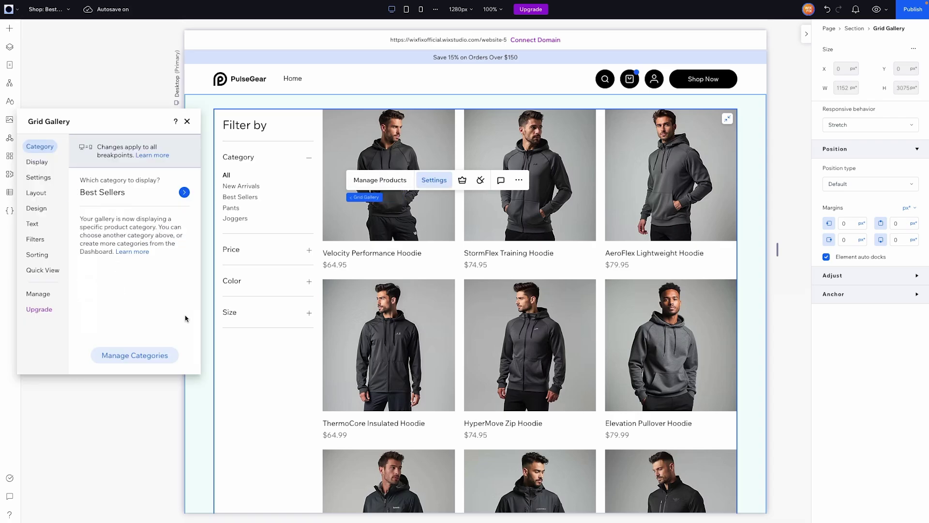
pyautogui.click(187, 121)
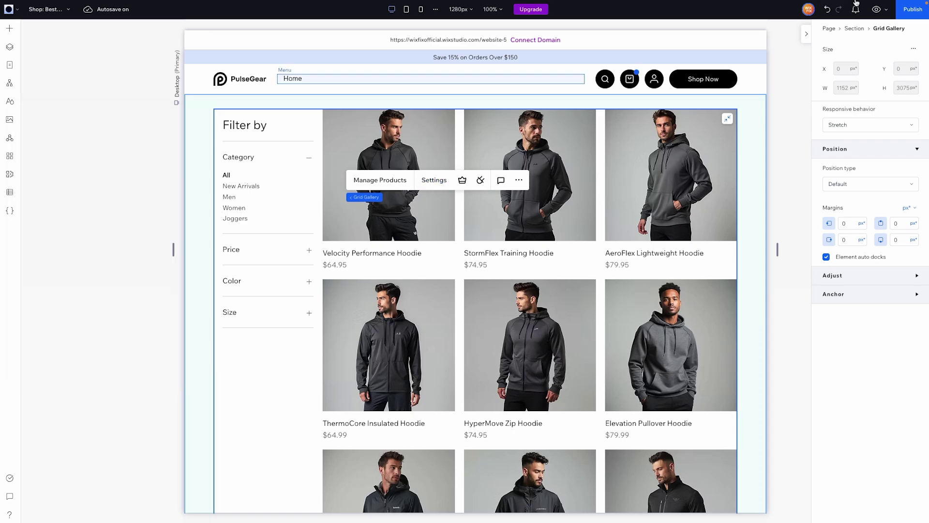
# - Preview the Bestsellers page and try the Men, Women, Joggers and New Arrivals filters
pyautogui.click(876, 10)
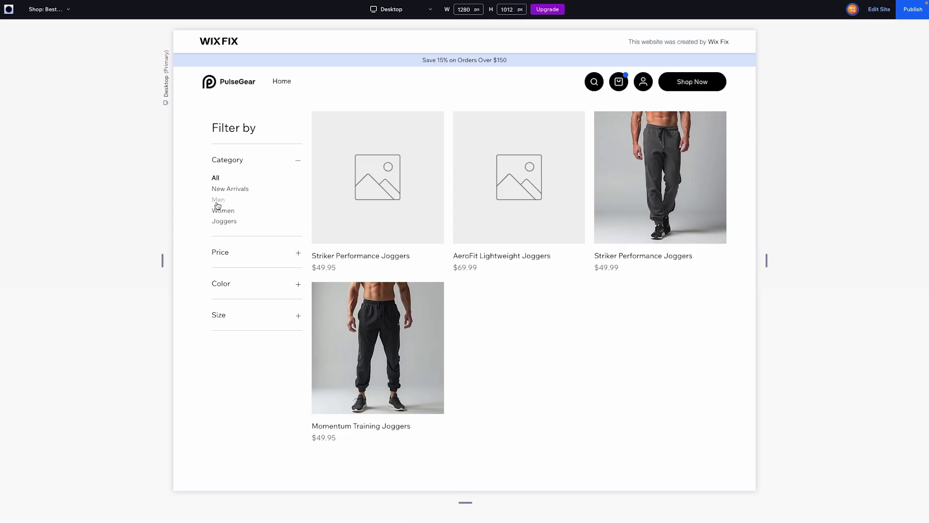
pyautogui.click(218, 203)
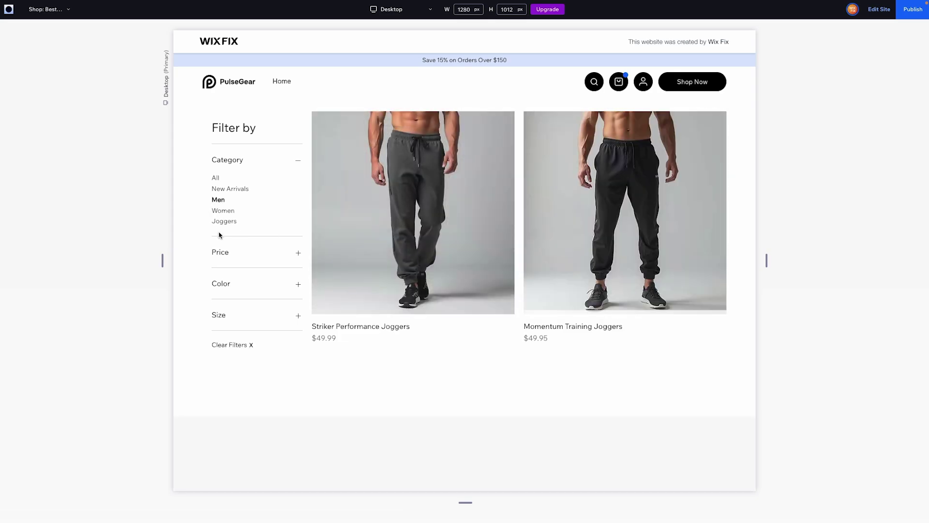
pyautogui.click(217, 213)
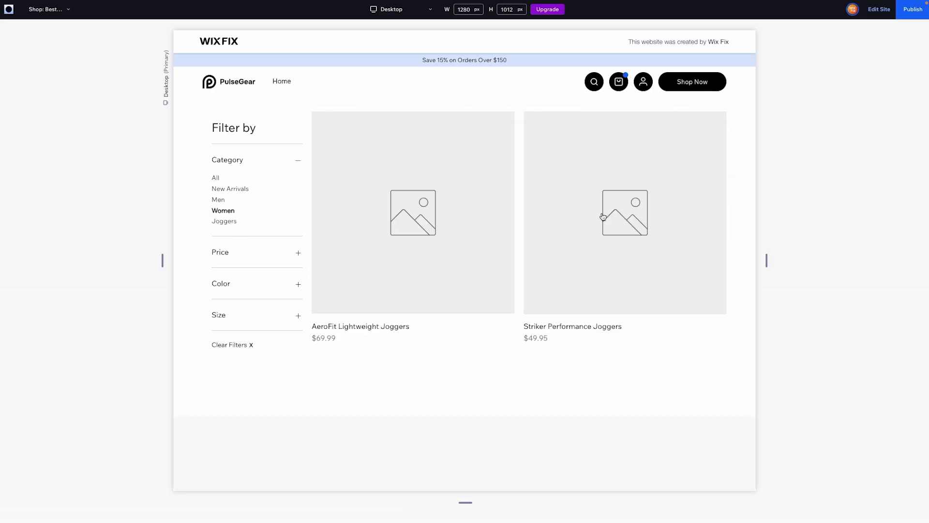
pyautogui.click(227, 223)
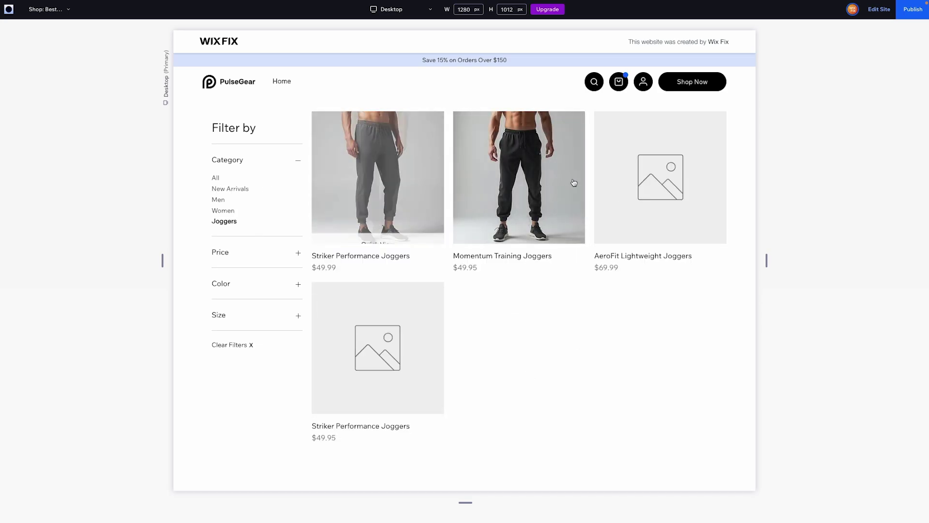
pyautogui.click(236, 190)
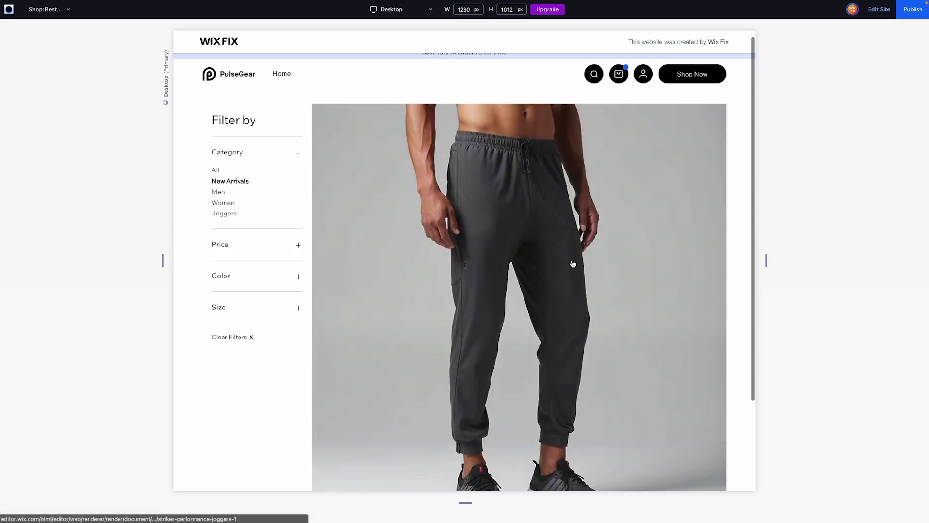
pyautogui.scroll(-3, 572, 264)
pyautogui.scroll(3, 573, 264)
pyautogui.scroll(-3, 572, 264)
pyautogui.scroll(5, 573, 263)
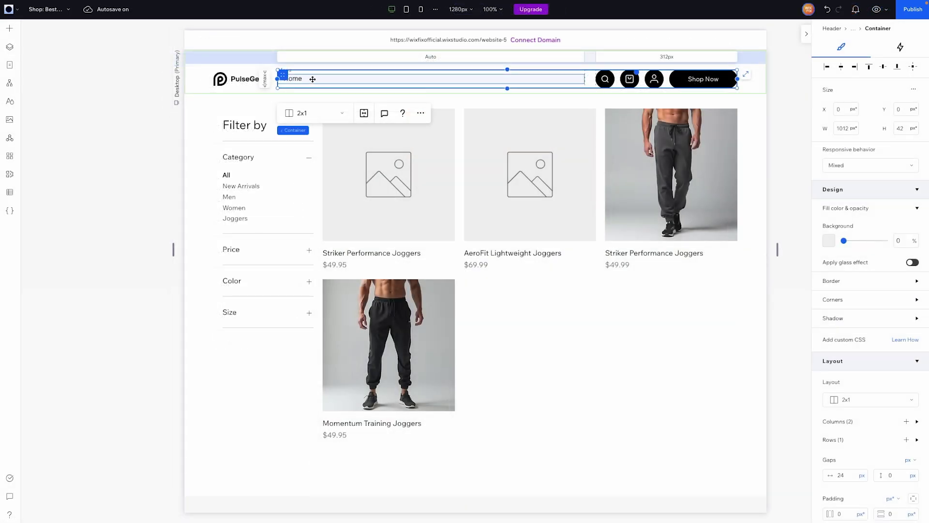
# - Add the Shop: Bestsellers main page as a new item in the header menu
pyautogui.click(312, 79)
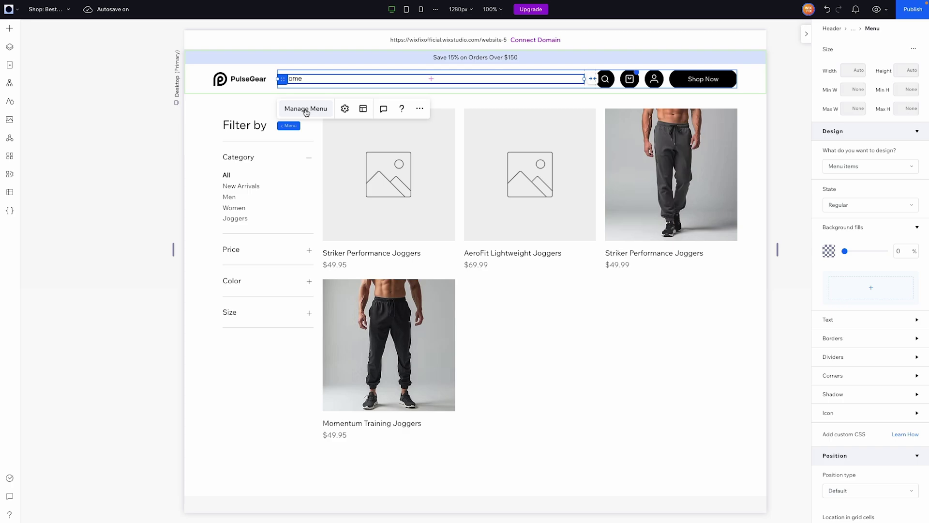
pyautogui.click(305, 109)
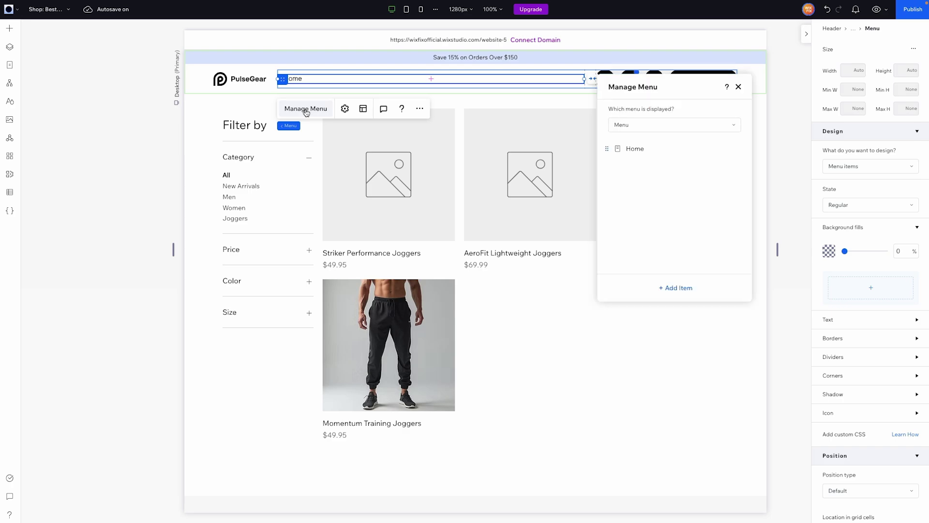
pyautogui.click(678, 287)
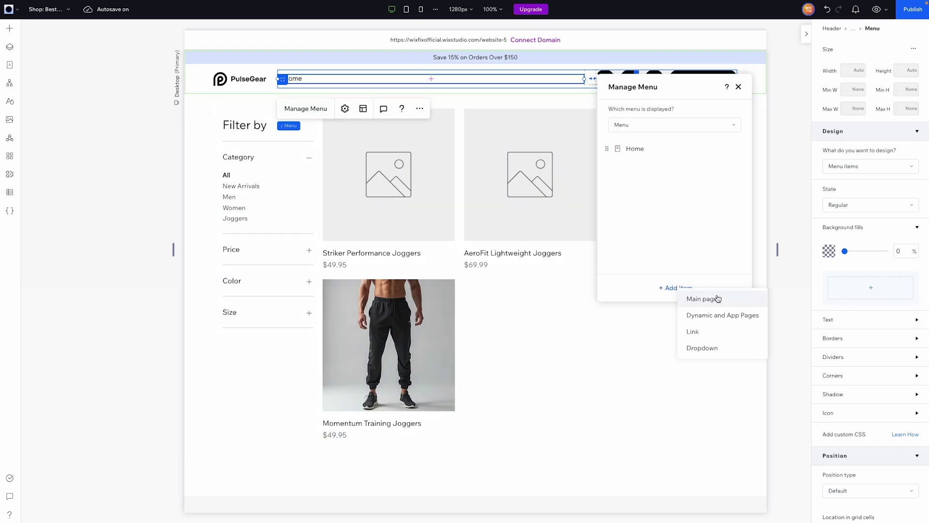
pyautogui.click(717, 298)
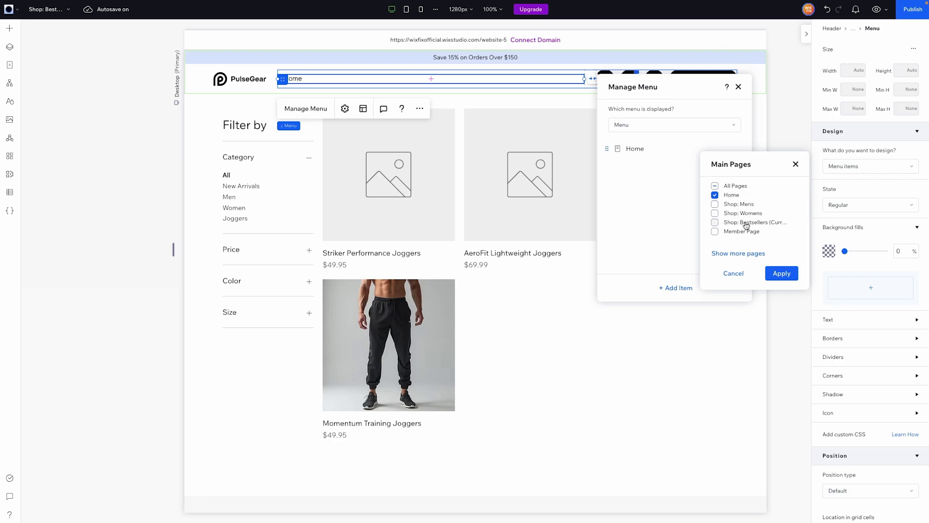
pyautogui.click(780, 273)
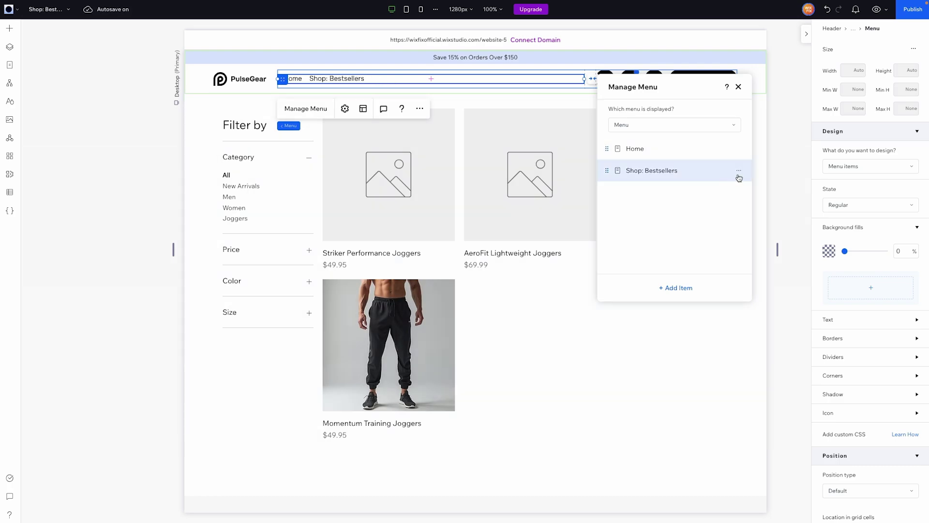
pyautogui.click(739, 173)
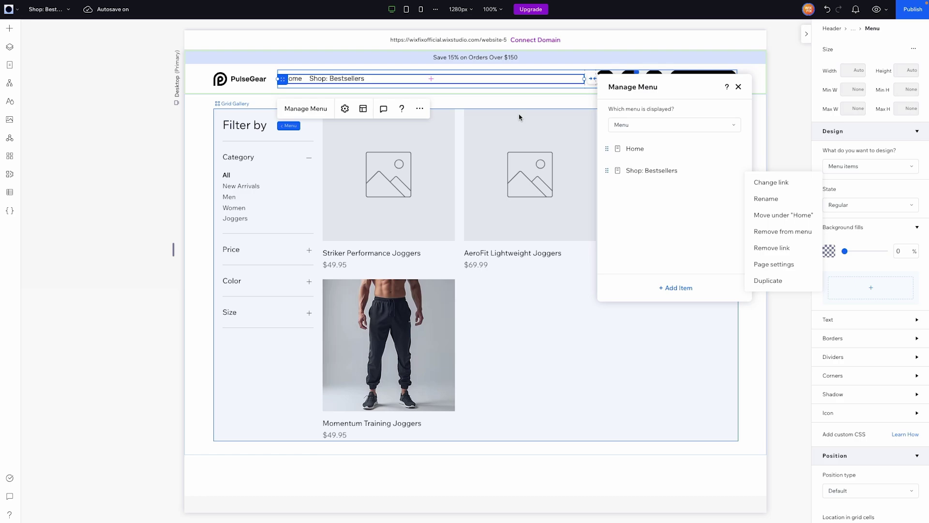
# - Remove the menu item's link and rename it from 'Shop: Bestsellers' to 'Bestsellers'
pyautogui.click(788, 248)
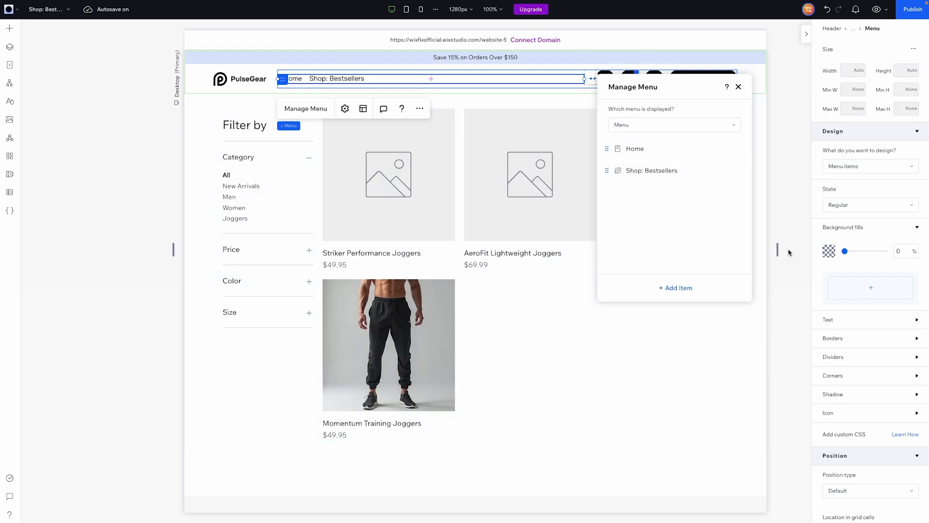
pyautogui.click(740, 171)
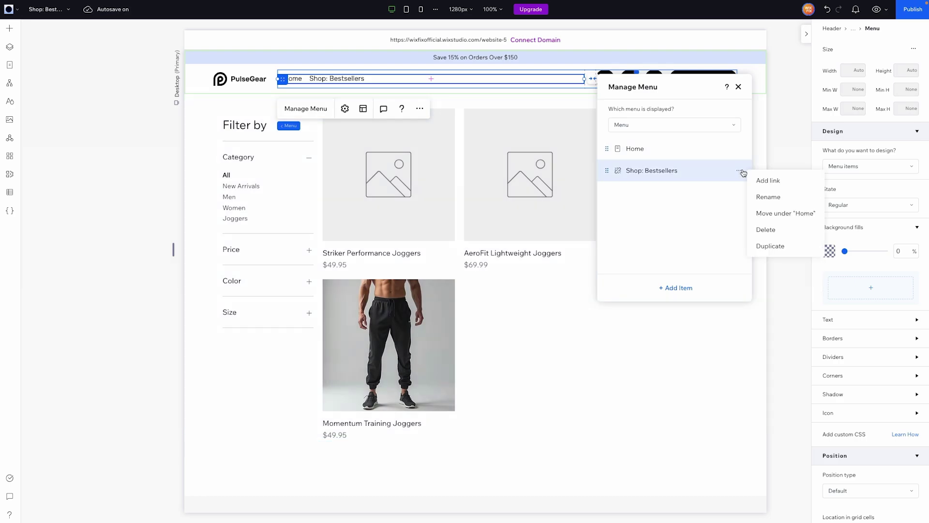
pyautogui.click(762, 198)
pyautogui.press('Left')
pyautogui.press('Delete')
pyautogui.press('Delete')
pyautogui.press('Delete')
pyautogui.press('Delete')
pyautogui.press('Delete')
pyautogui.press('Delete')
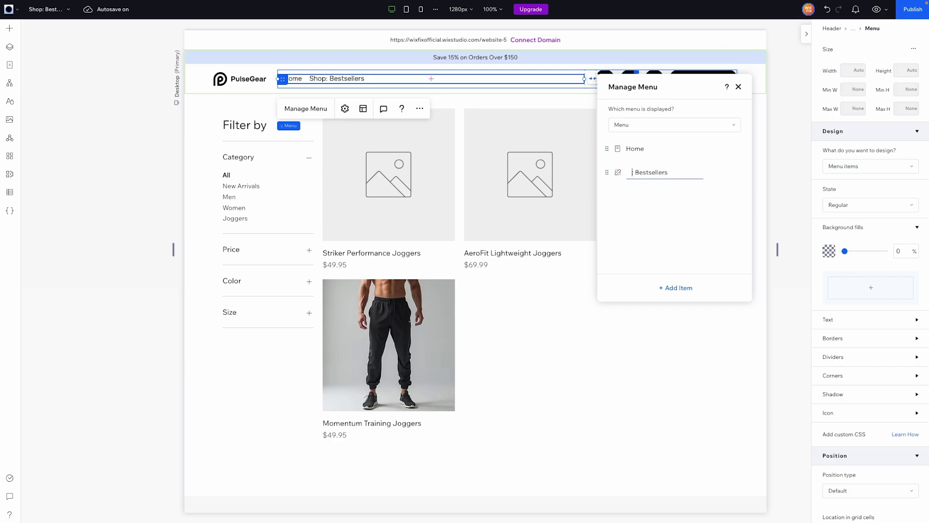
pyautogui.press('Return')
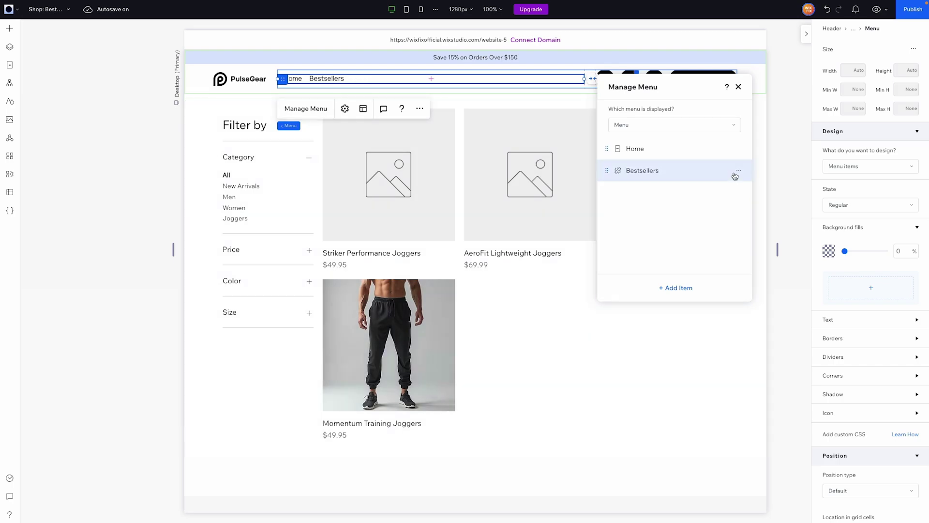
# - Link the Bestsellers menu item to the Shop: Bestsellers page
pyautogui.click(740, 172)
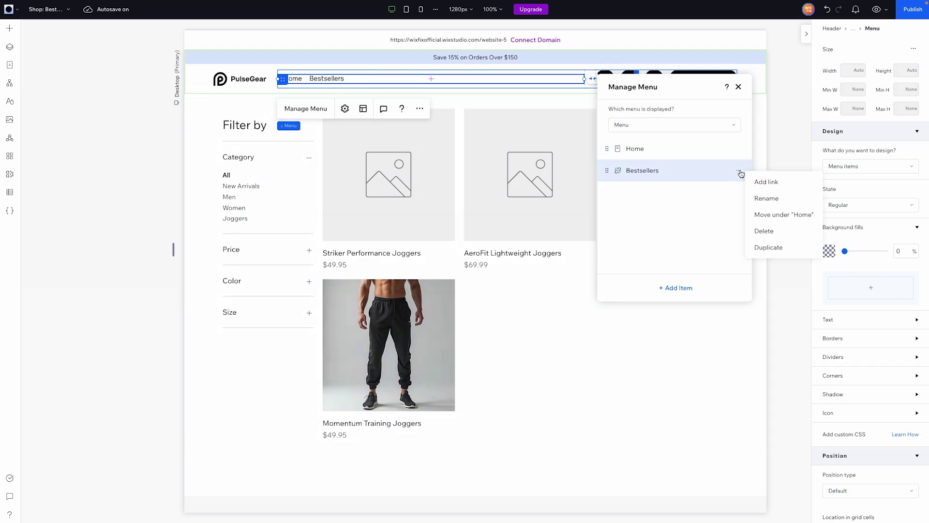
pyautogui.click(762, 183)
pyautogui.click(513, 220)
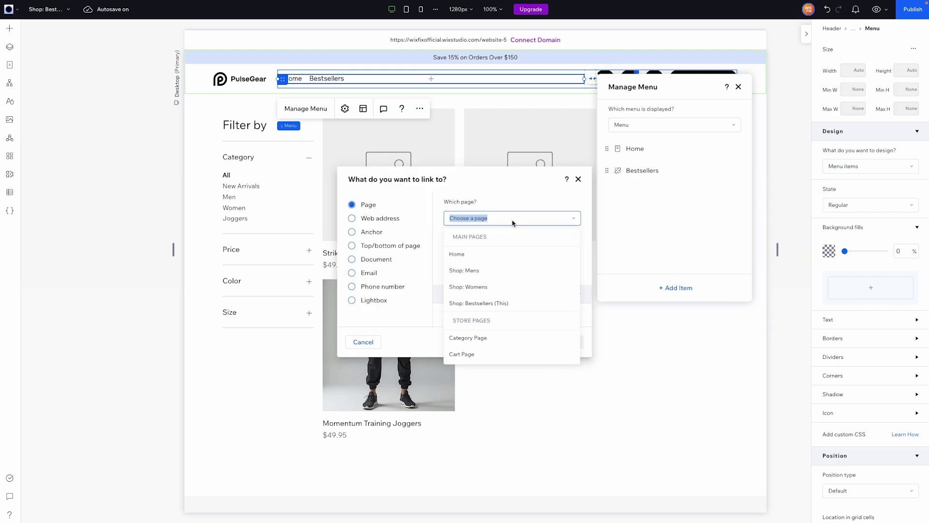
pyautogui.click(494, 303)
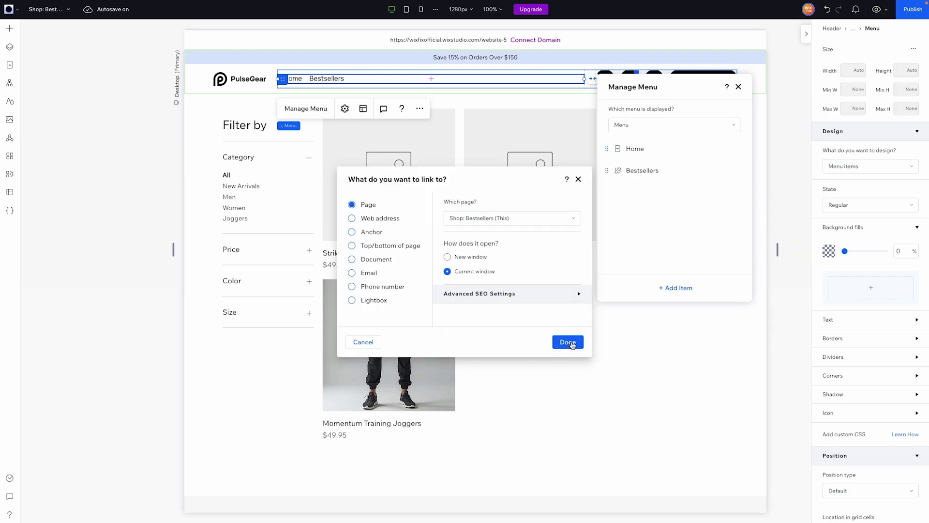
pyautogui.click(569, 343)
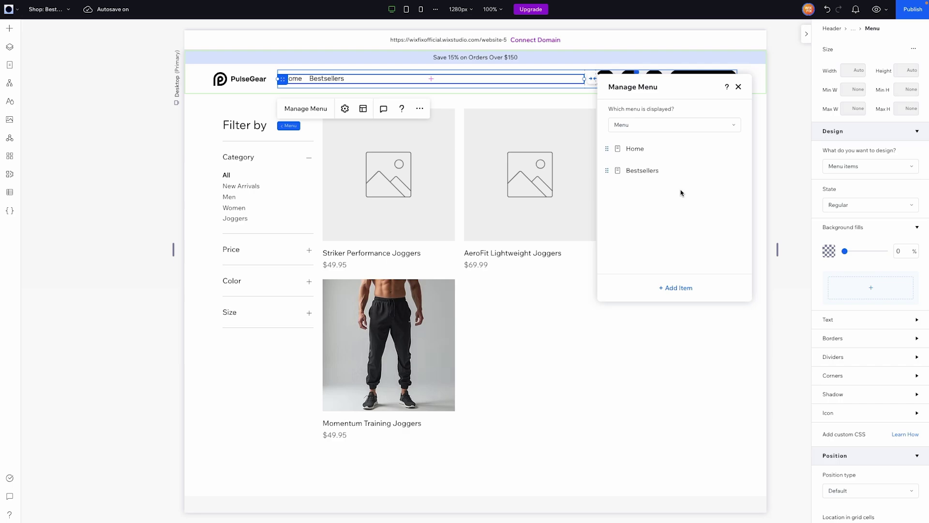
# - Look through the site's Pages panel, then bring up the top-bar page selector
pyautogui.click(10, 64)
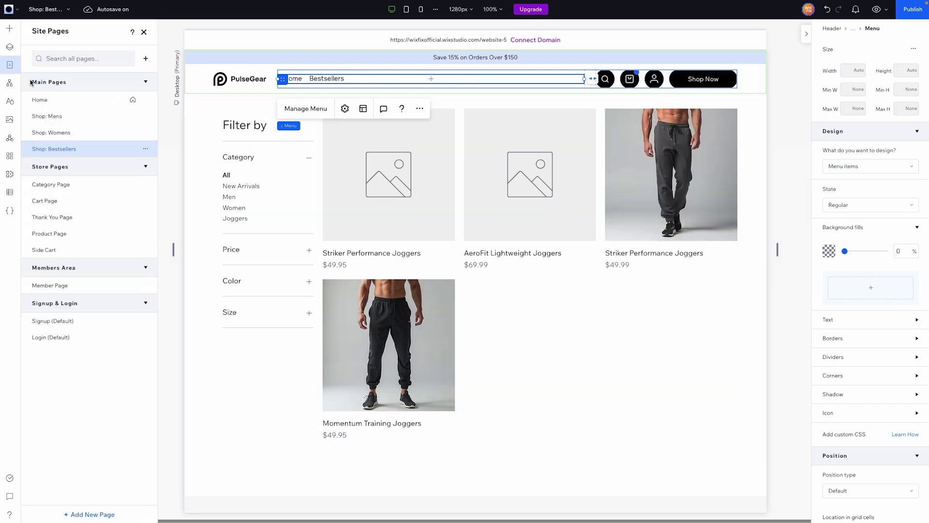
pyautogui.click(387, 79)
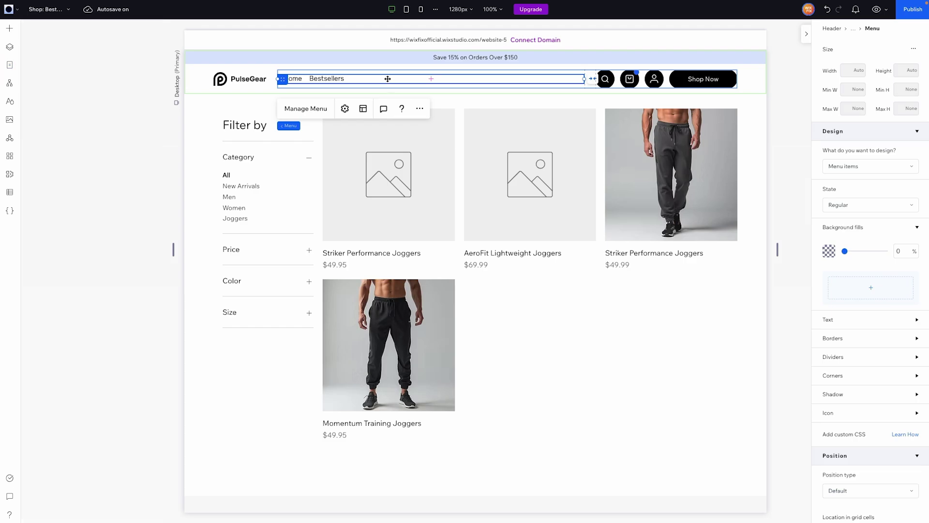
pyautogui.click(9, 66)
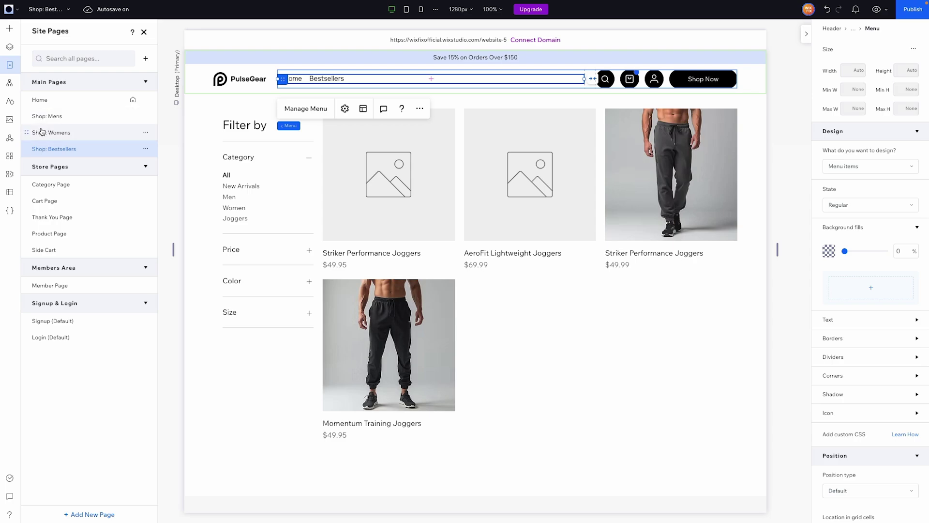
pyautogui.click(478, 313)
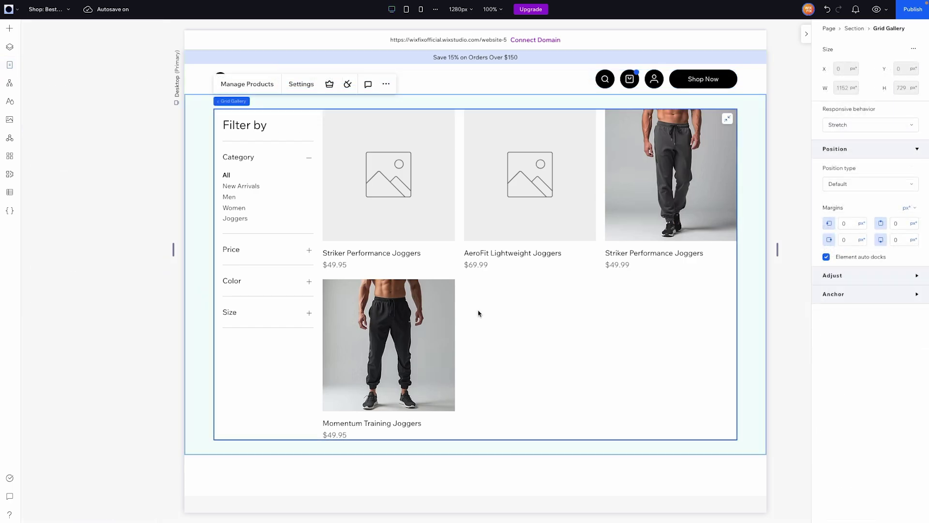
pyautogui.click(48, 16)
# - On the Home page, select the Mens button and bring up its text and link settings
pyautogui.click(48, 35)
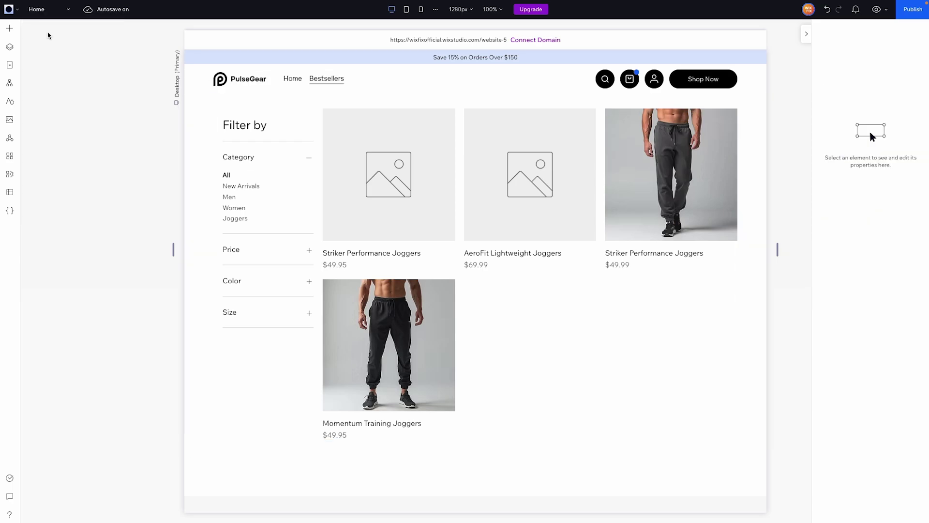
pyautogui.scroll(-4, 466, 269)
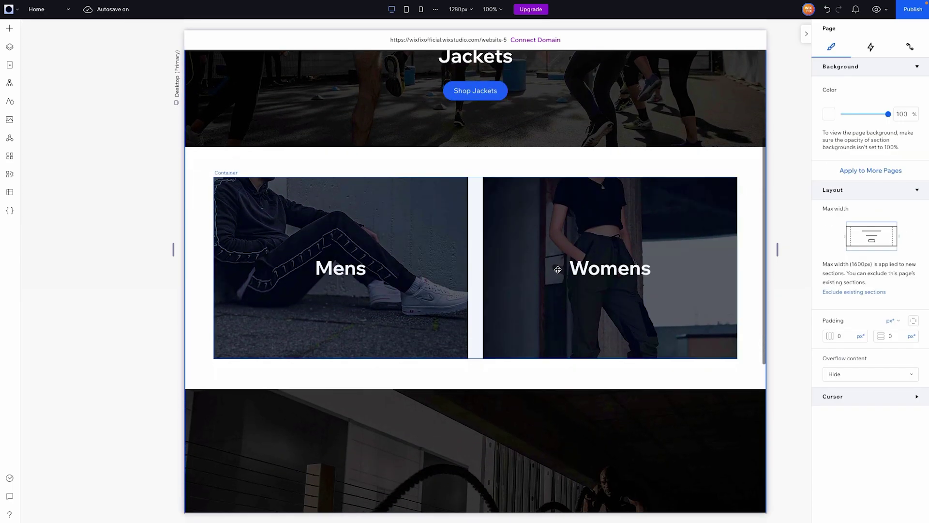
pyautogui.scroll(-2, 558, 270)
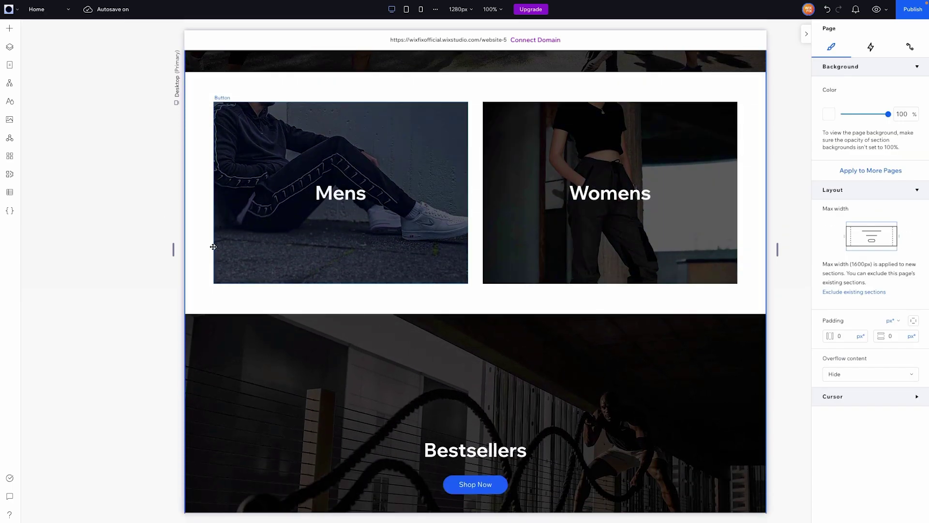
pyautogui.click(332, 130)
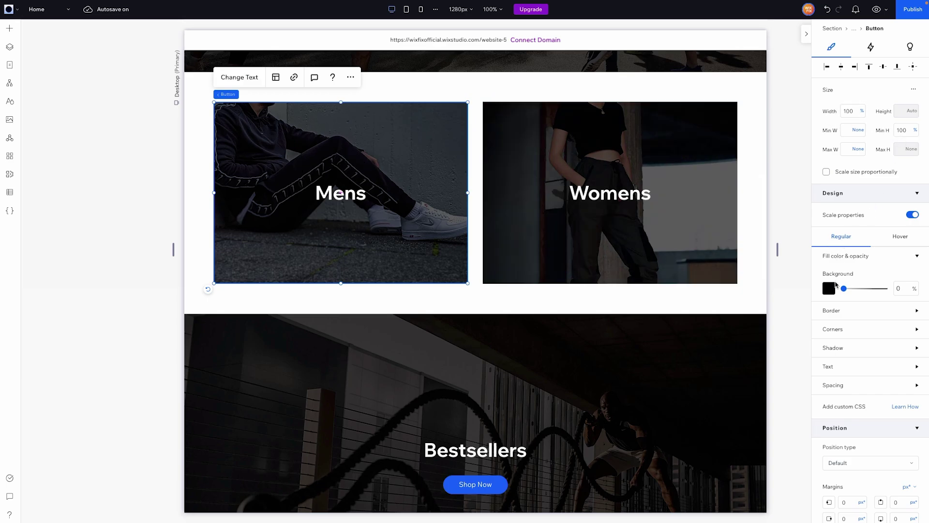
pyautogui.click(899, 238)
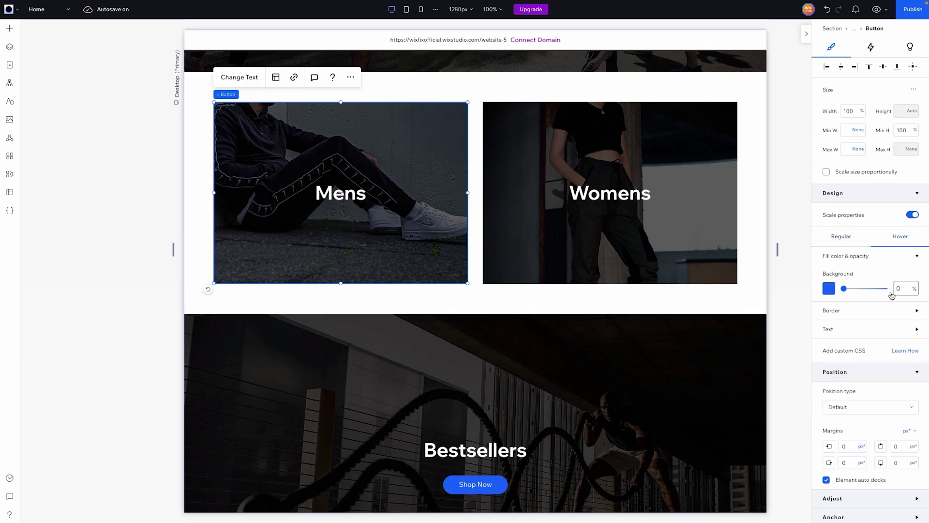
pyautogui.click(248, 79)
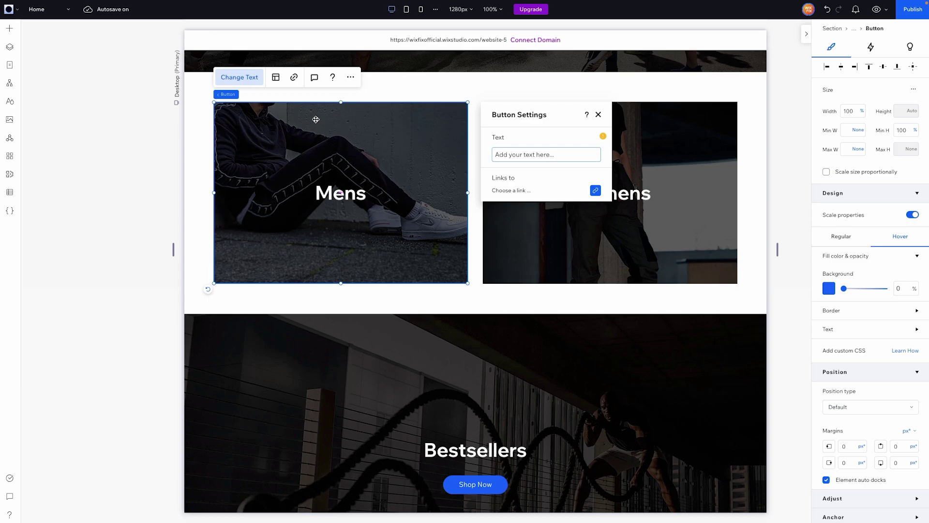
# - Link the Mens button to the Shop: Mens page
pyautogui.click(295, 78)
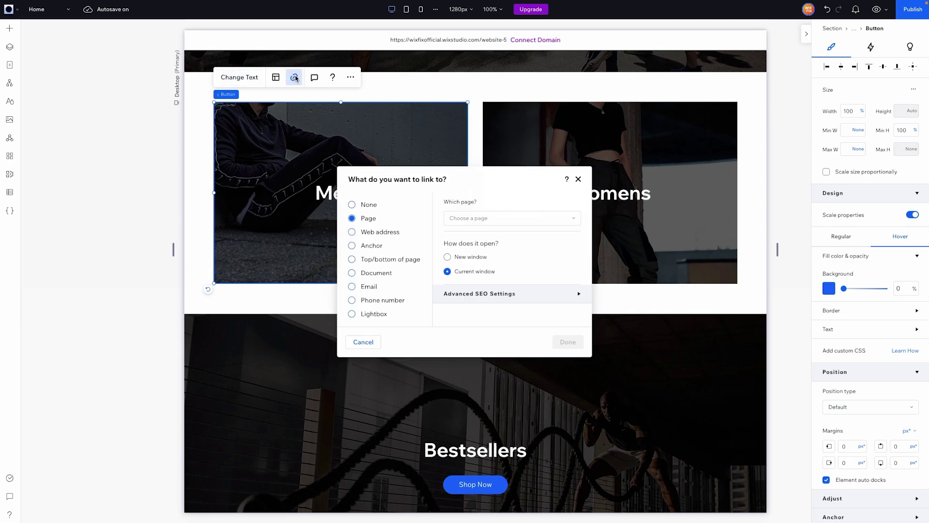
pyautogui.click(469, 217)
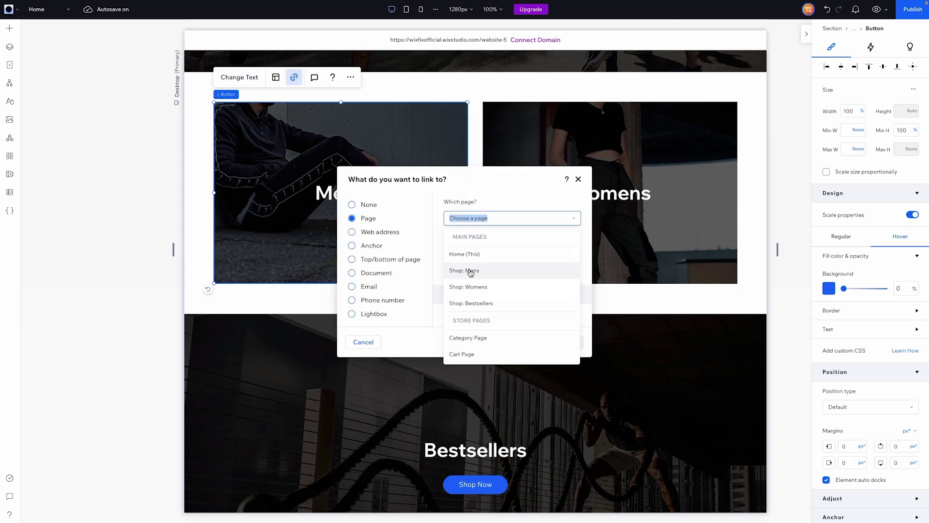
pyautogui.click(472, 270)
pyautogui.click(563, 342)
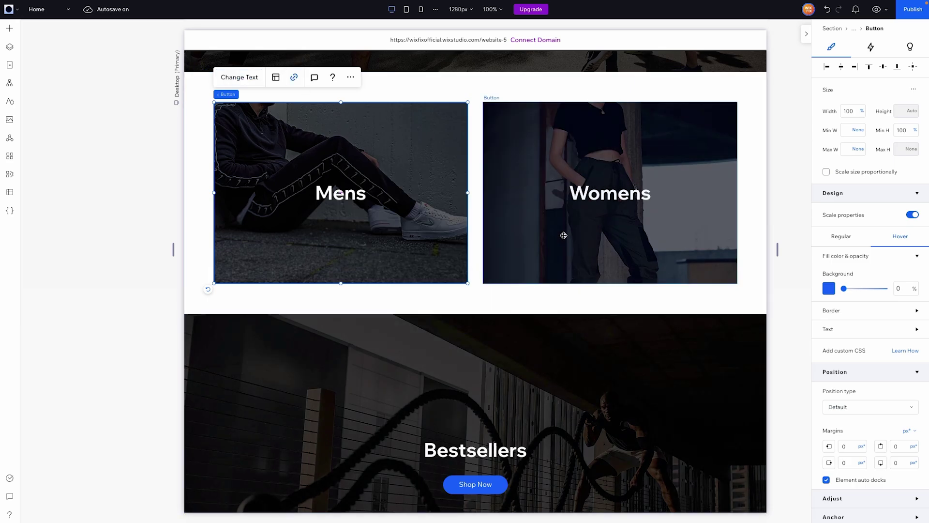
# - Link the Womens button to the Shop: Womens page
pyautogui.click(554, 176)
pyautogui.click(563, 77)
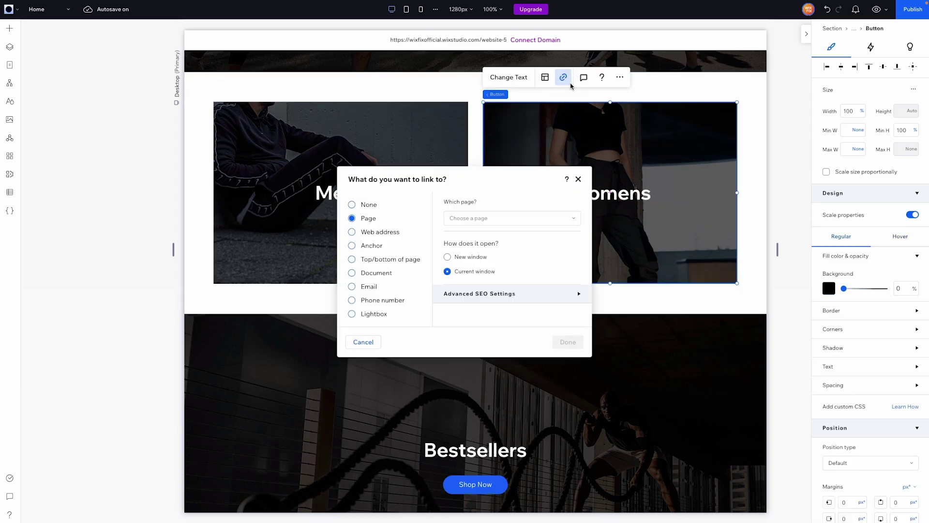
pyautogui.click(462, 217)
pyautogui.click(475, 285)
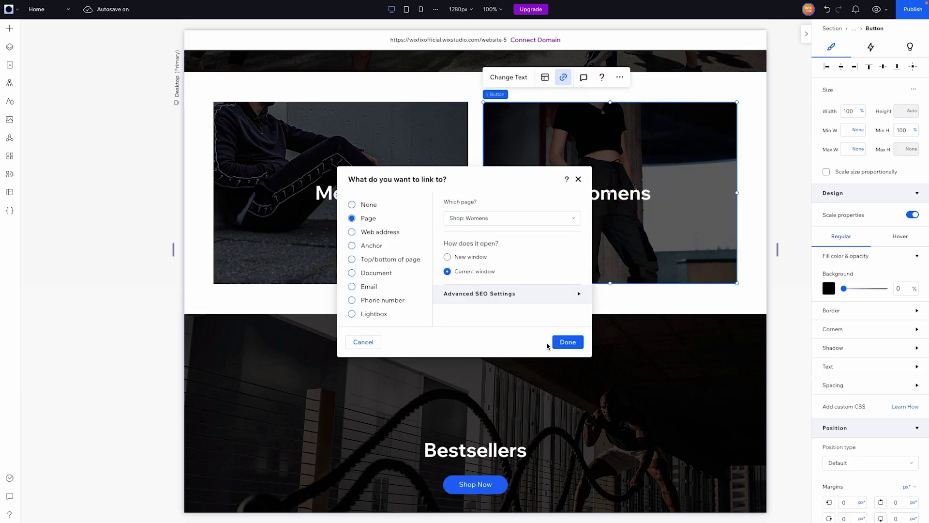
pyautogui.click(564, 342)
# - Link the Bestsellers Shop Now button to the Shop: Bestsellers page
pyautogui.scroll(-5, 383, 297)
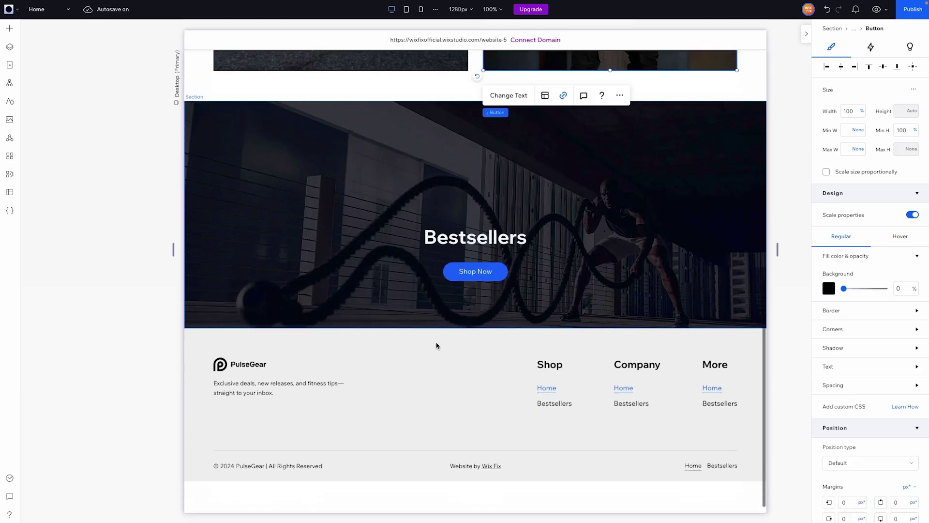
pyautogui.click(462, 275)
pyautogui.click(559, 238)
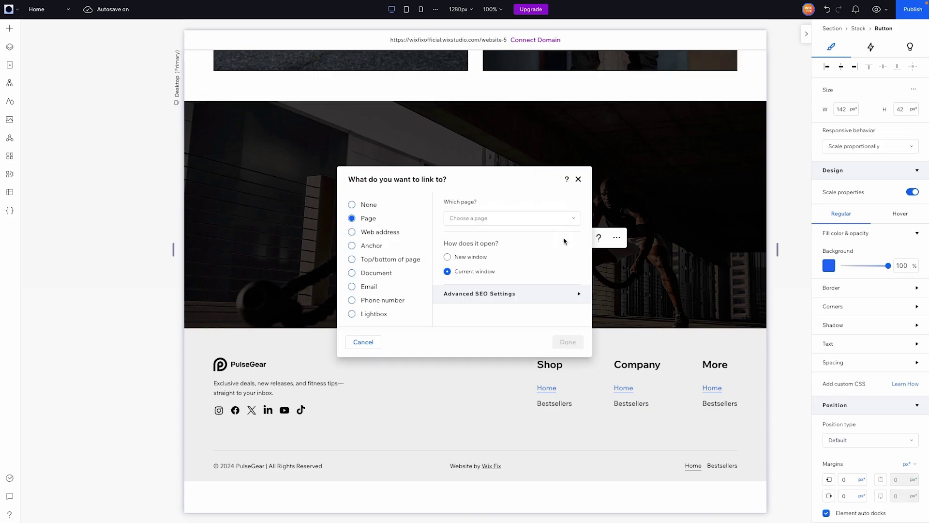
pyautogui.click(454, 221)
pyautogui.click(490, 304)
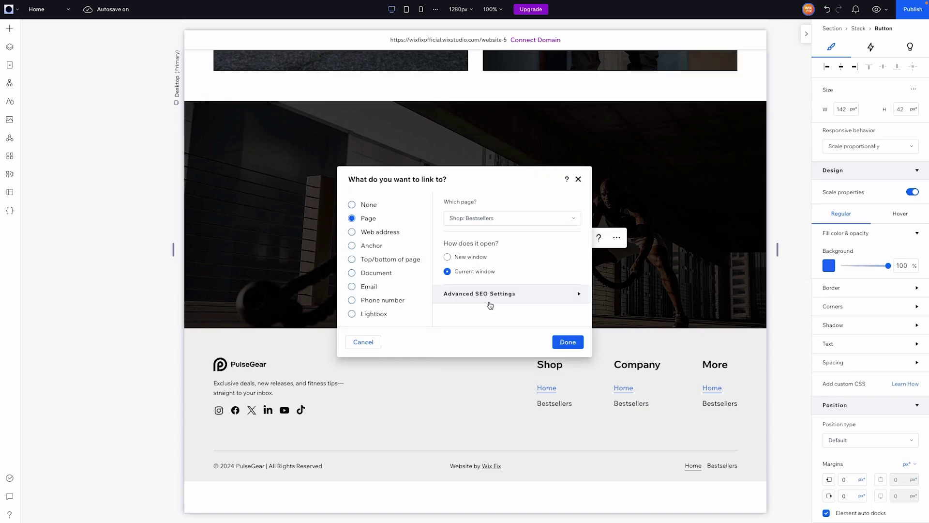
pyautogui.click(568, 342)
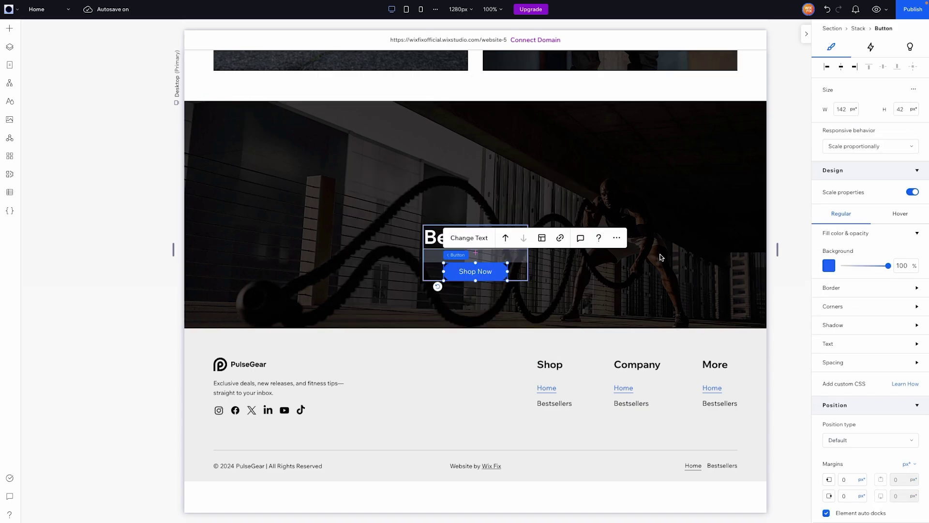
pyautogui.click(662, 257)
pyautogui.scroll(10, 661, 257)
pyautogui.scroll(-6, 660, 257)
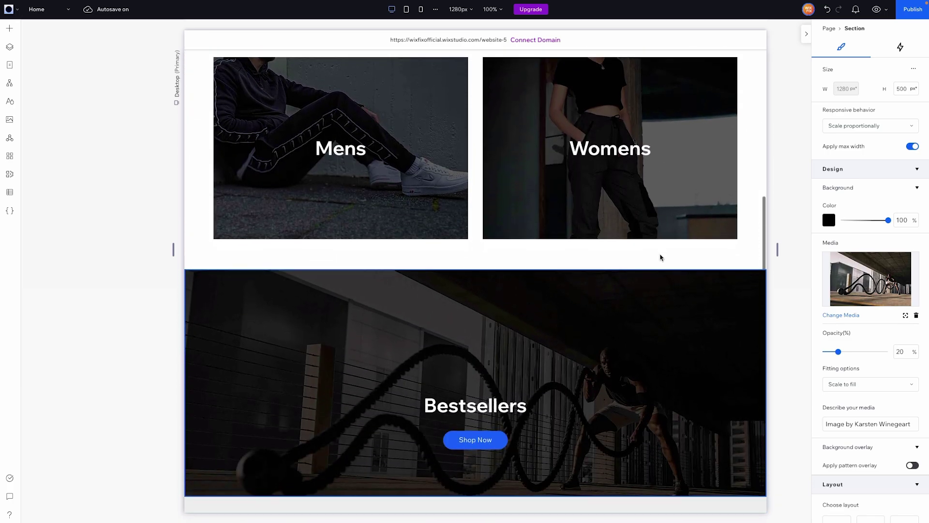